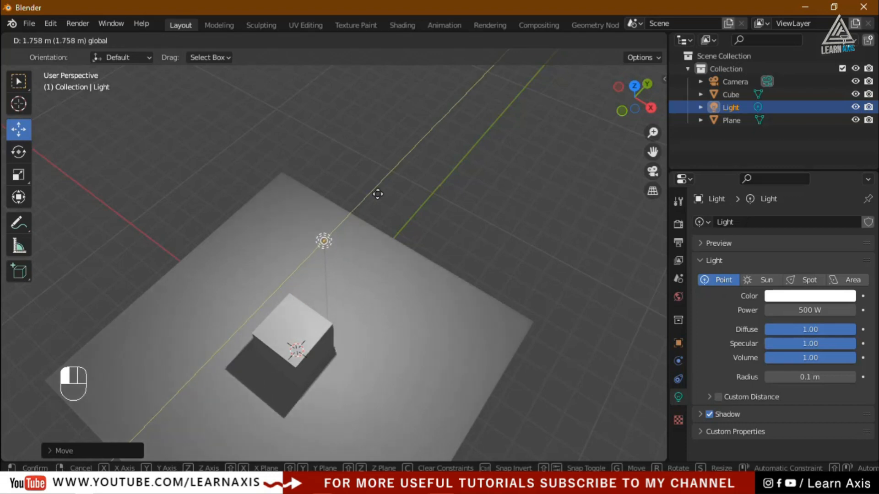
{"action": "middle_click_drag", "start_coordinate": [448, 371], "coordinate": [422, 288]}
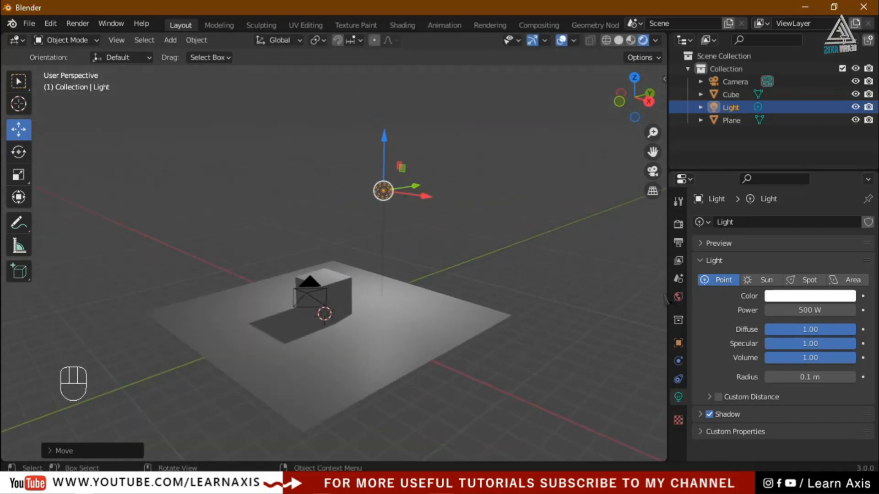
{"action": "left_click", "coordinate": [763, 281]}
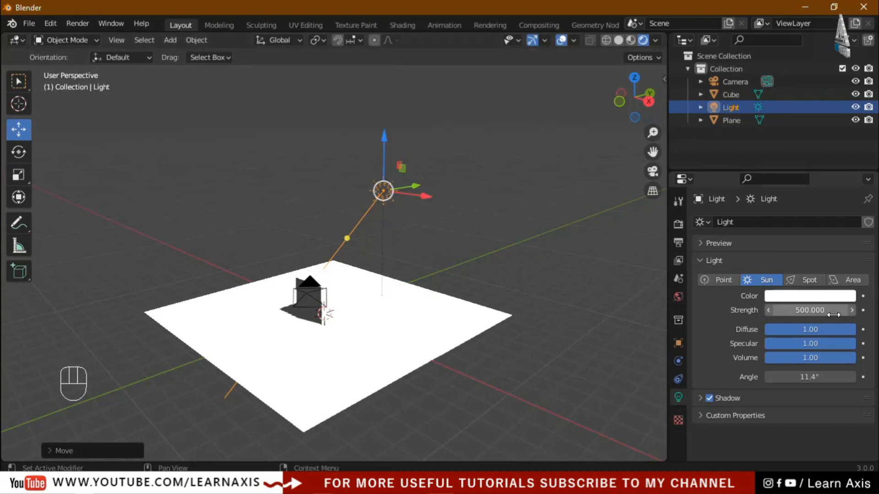
{"action": "left_click", "coordinate": [718, 279]}
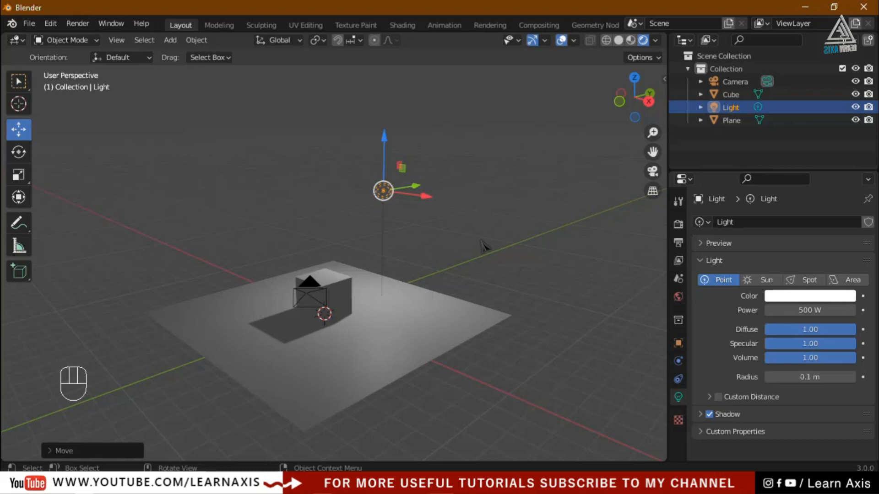
{"action": "left_click", "coordinate": [376, 208]}
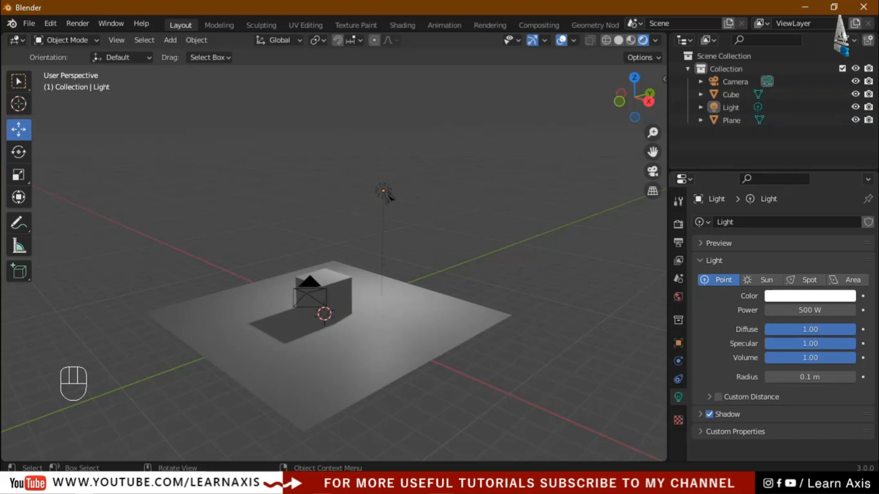
{"action": "left_click", "coordinate": [170, 40]}
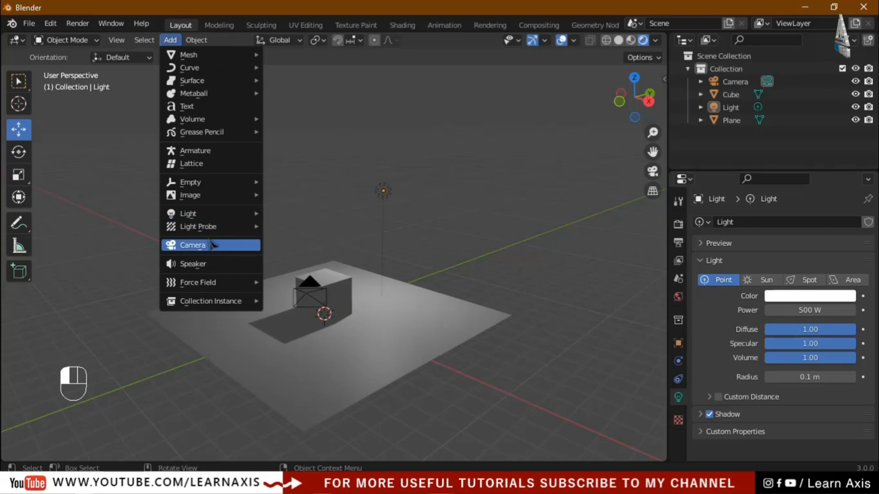
{"action": "mouse_move", "coordinate": [251, 215]}
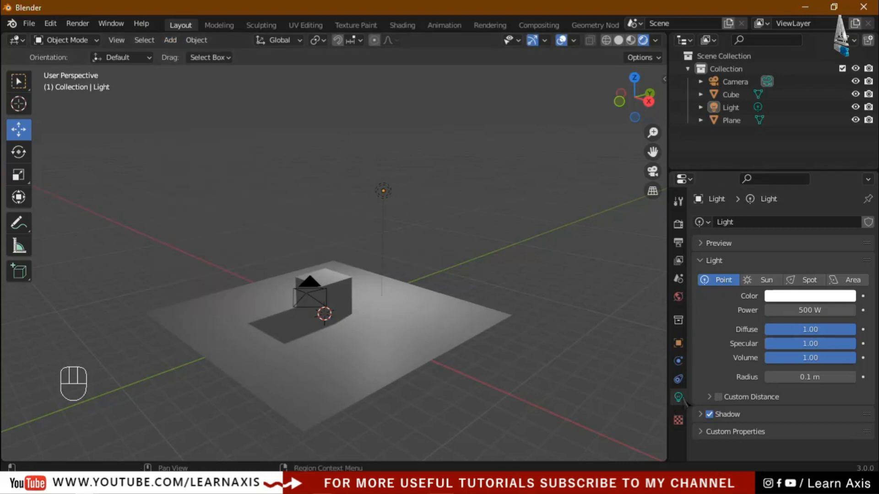
{"action": "left_click", "coordinate": [388, 196]}
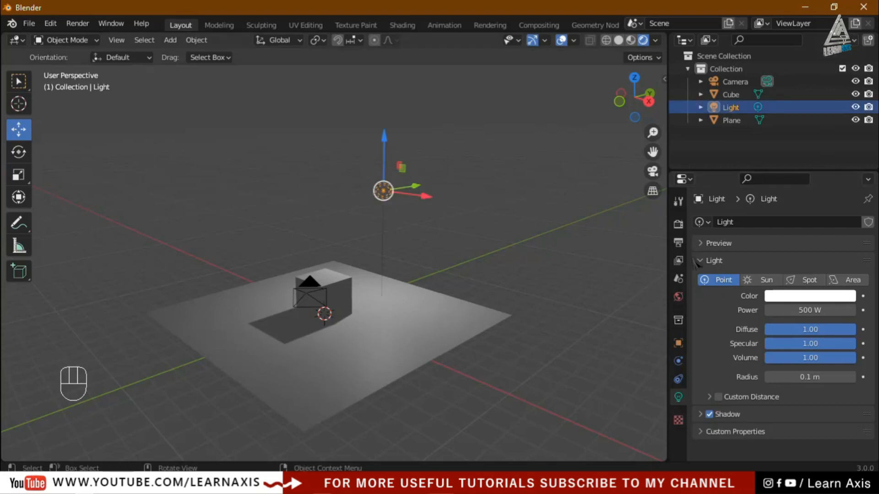
- Change the light to a Sun and move it back and forth along the Y axis, finishing with a shift of about 9.8 m towards positive Y
{"action": "left_click", "coordinate": [764, 283]}
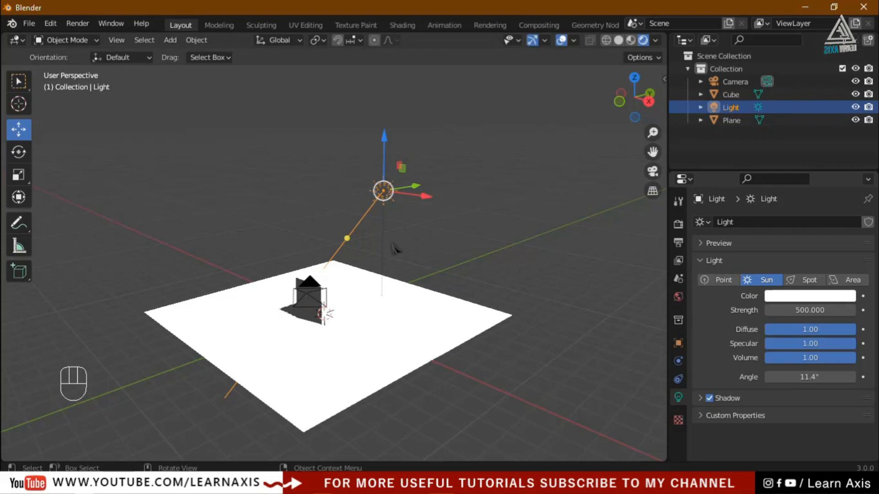
{"action": "scroll", "coordinate": [329, 214], "scroll_direction": "up", "scroll_amount": 1}
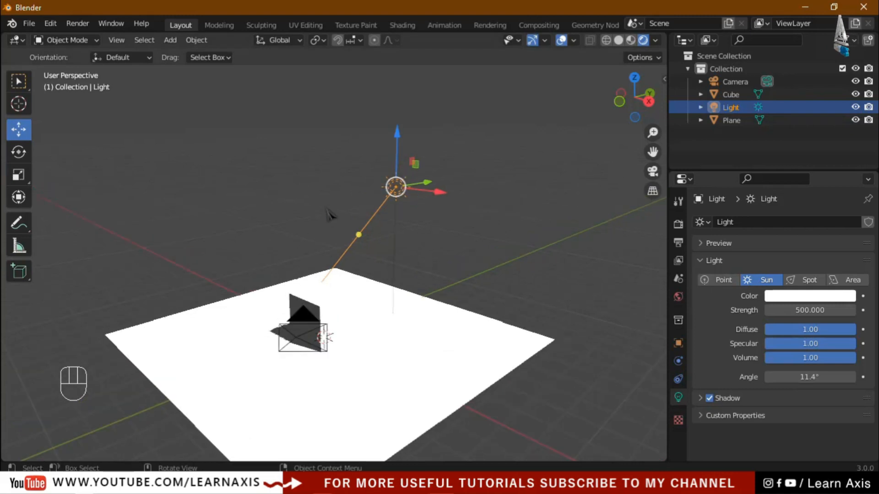
{"action": "middle_click_drag", "start_coordinate": [330, 355], "coordinate": [398, 181]}
{"action": "left_click_drag", "start_coordinate": [392, 158], "coordinate": [387, 132]}
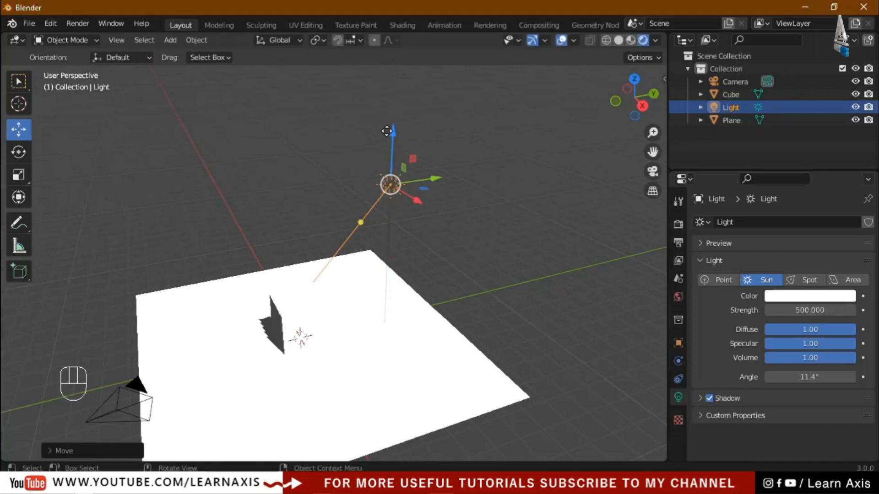
{"action": "left_click_drag", "start_coordinate": [447, 182], "coordinate": [204, 249]}
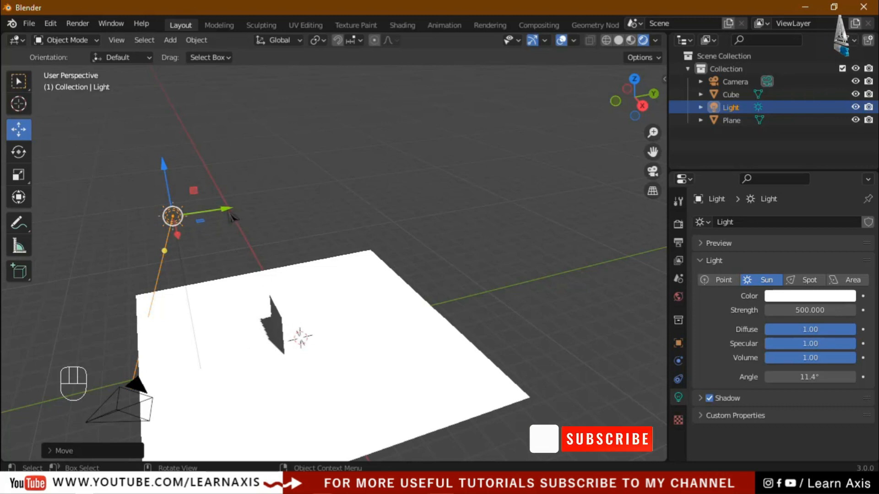
{"action": "key", "text": "g"}
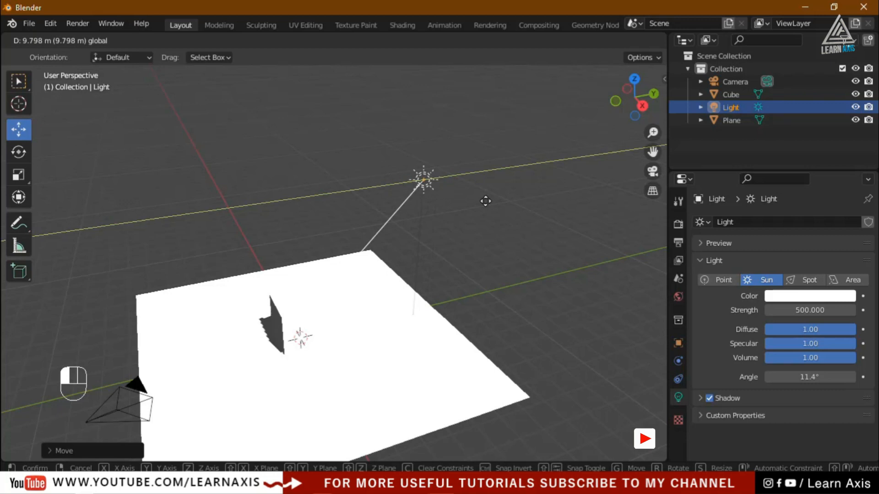
{"action": "left_click", "coordinate": [485, 200]}
- Set the sun's strength to 3 and re-aim its direction line at the plane slightly nearer the cube
{"action": "double_click", "coordinate": [811, 311]}
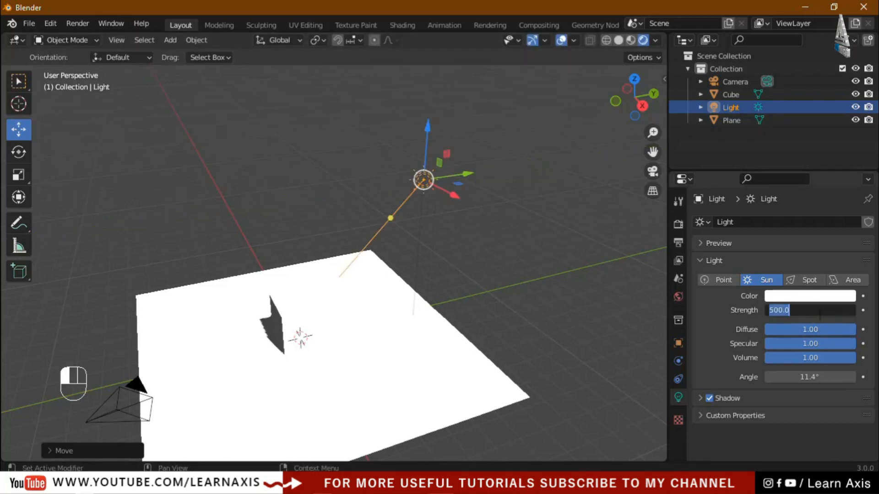
{"action": "type", "text": "3"}
{"action": "key", "text": "Return"}
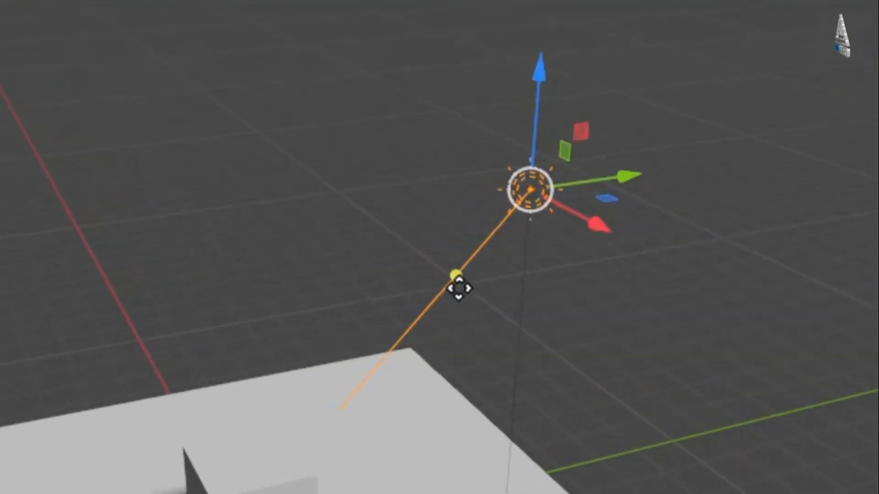
{"action": "left_click", "coordinate": [457, 278]}
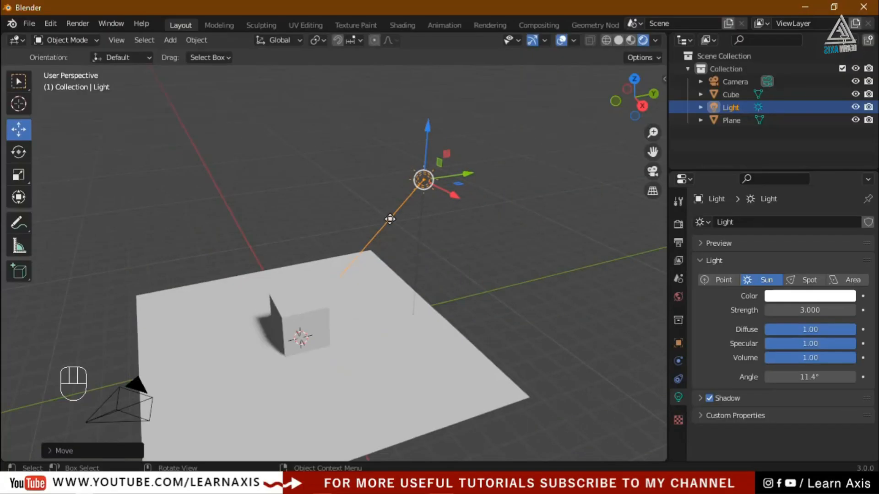
{"action": "left_click_drag", "start_coordinate": [390, 222], "coordinate": [343, 303]}
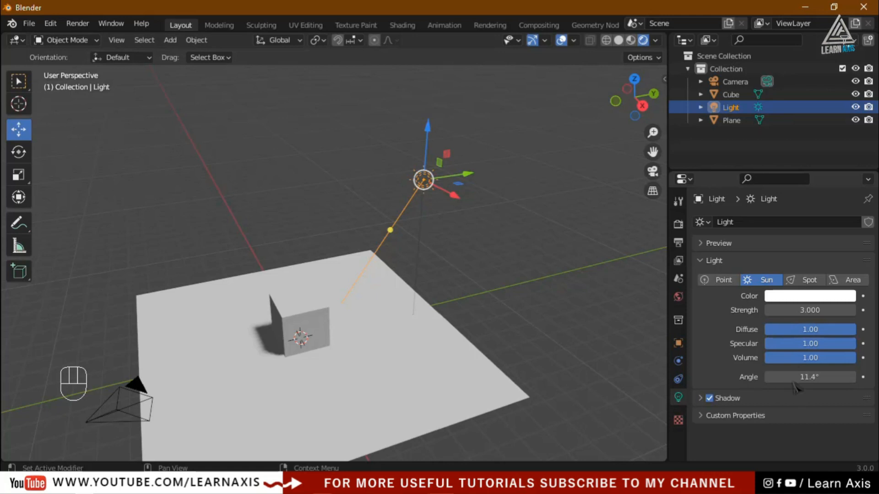
- Set the sun's angle to 0° and adjust its direction line slightly over the plane
{"action": "left_click", "coordinate": [822, 379]}
{"action": "type", "text": "0"}
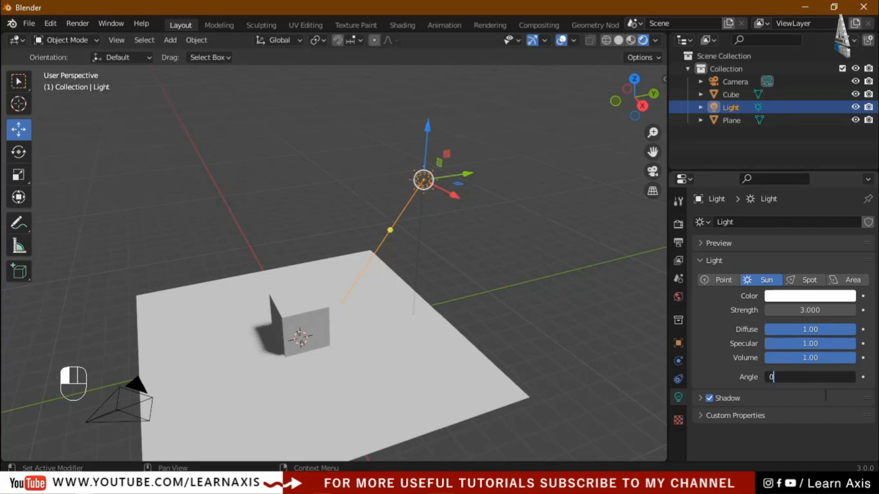
{"action": "key", "text": "Return"}
{"action": "left_click_drag", "start_coordinate": [390, 228], "coordinate": [341, 296]}
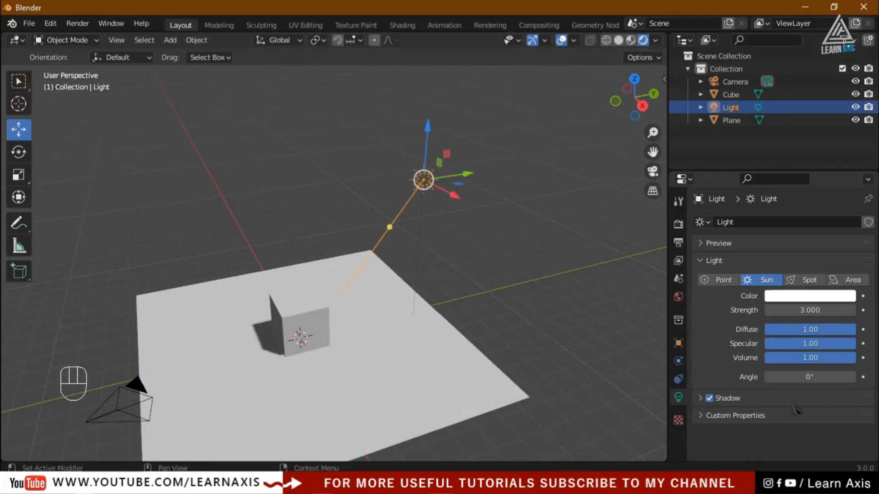
- Toggle the sun light's shadow to compare, leave it disabled, and briefly check the light's custom properties
{"action": "left_click", "coordinate": [709, 398]}
{"action": "left_click", "coordinate": [710, 399]}
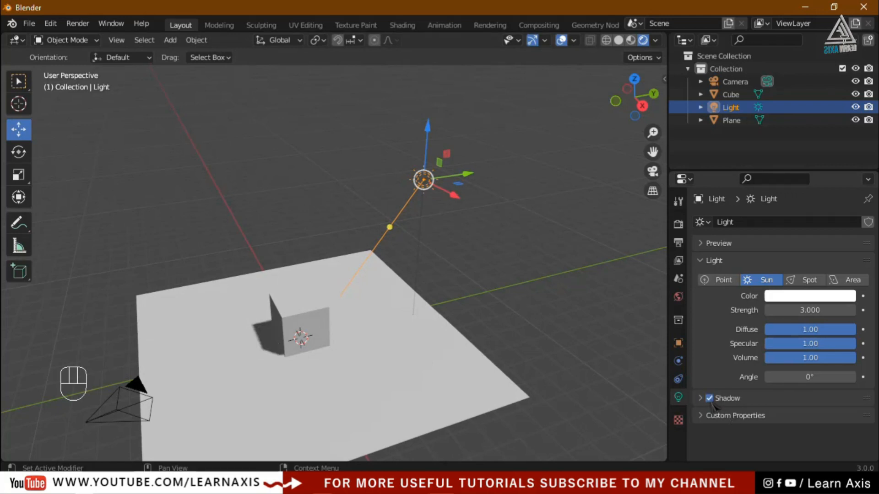
{"action": "left_click", "coordinate": [710, 399]}
{"action": "left_click", "coordinate": [703, 419]}
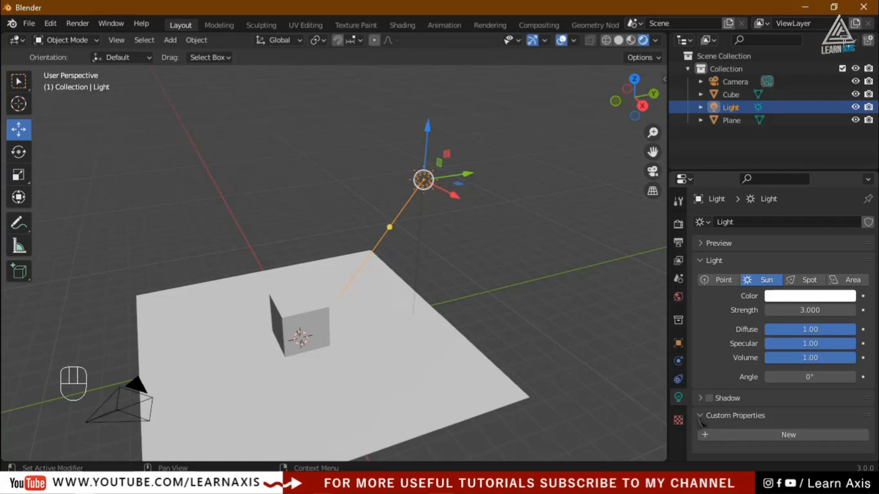
{"action": "left_click", "coordinate": [714, 419]}
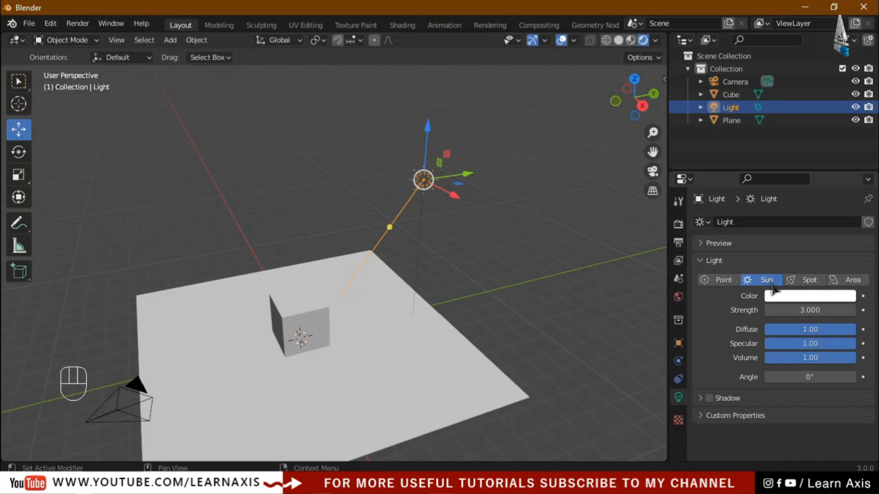
- Change the light to a Spot and set its power to 1000 W
{"action": "left_click", "coordinate": [806, 281]}
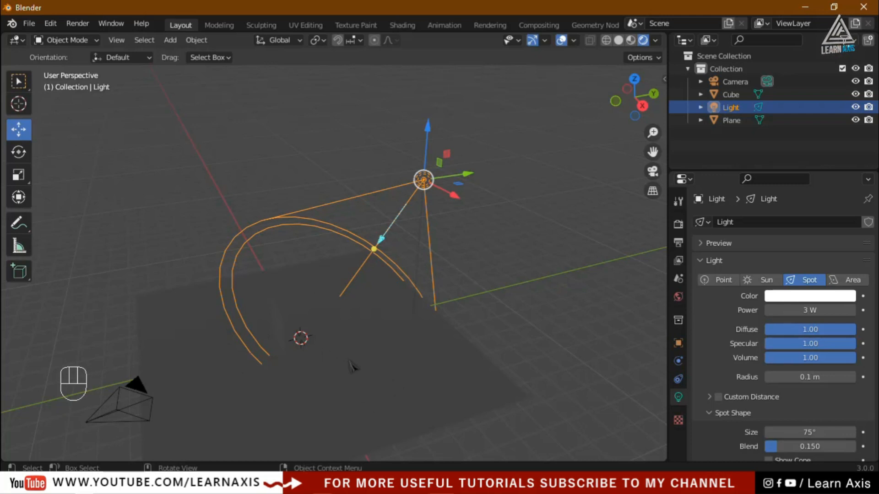
{"action": "left_click", "coordinate": [806, 310]}
{"action": "type", "text": "1000"}
{"action": "key", "text": "Return"}
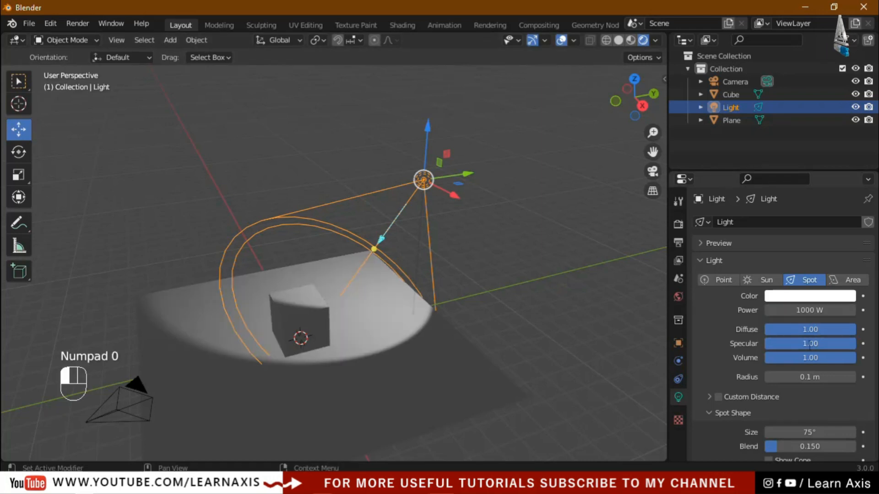
- Raise the spot light and shift it towards positive Y, and narrow its cone size to 36°
{"action": "left_click_drag", "start_coordinate": [427, 135], "coordinate": [433, 80]}
{"action": "left_click_drag", "start_coordinate": [476, 127], "coordinate": [526, 112]}
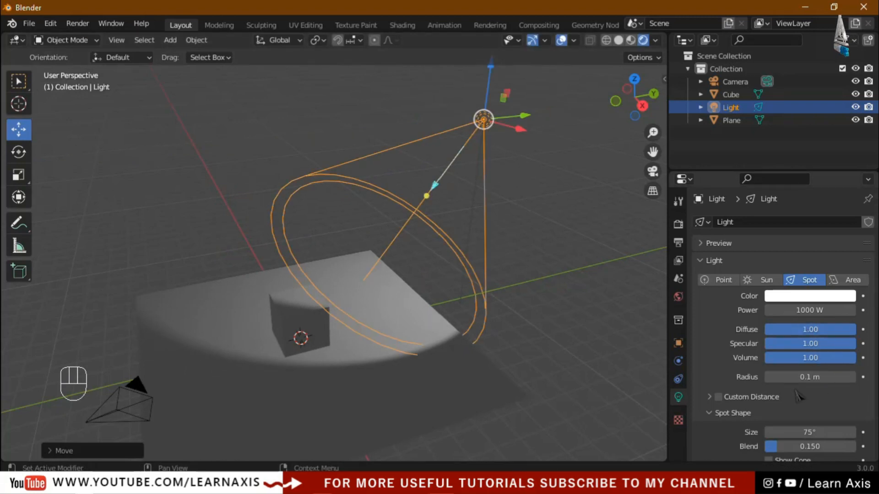
{"action": "scroll", "coordinate": [799, 396], "scroll_direction": "down", "scroll_amount": 3}
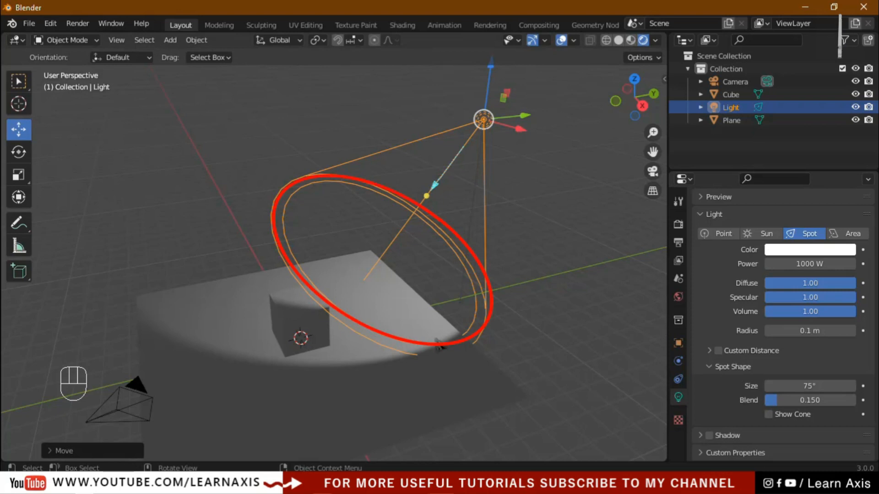
{"action": "left_click_drag", "start_coordinate": [809, 386], "coordinate": [752, 386]}
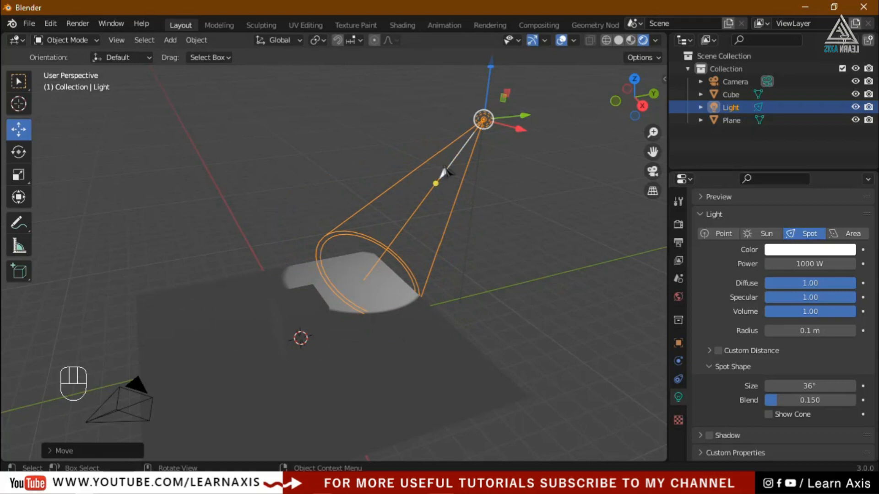
- Fine-tune the spot to a 31.3° size and move and aim it so its beam circle surrounds the cube
{"action": "left_click_drag", "start_coordinate": [451, 177], "coordinate": [437, 182]}
{"action": "left_click_drag", "start_coordinate": [527, 121], "coordinate": [474, 205]}
{"action": "left_click_drag", "start_coordinate": [508, 145], "coordinate": [467, 147]}
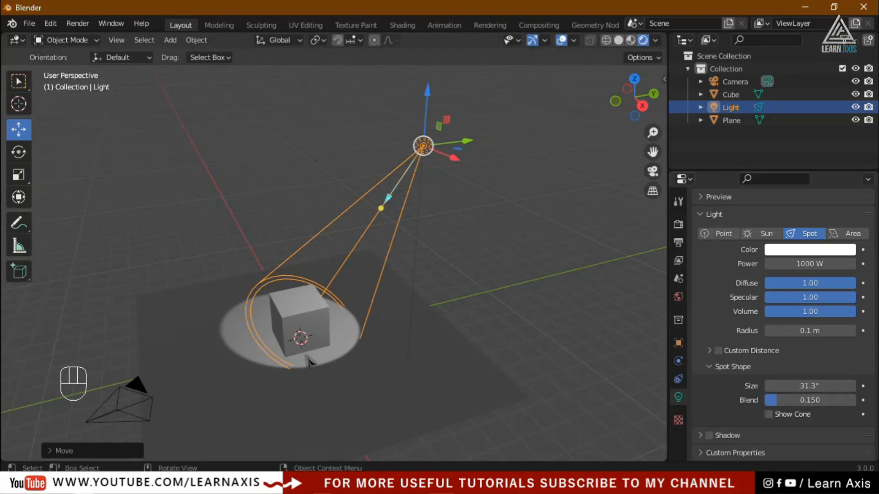
- Test the spot's blend at 0, set it to 0.500, and turn on Show Cone
{"action": "scroll", "coordinate": [280, 379], "scroll_direction": "up", "scroll_amount": 5}
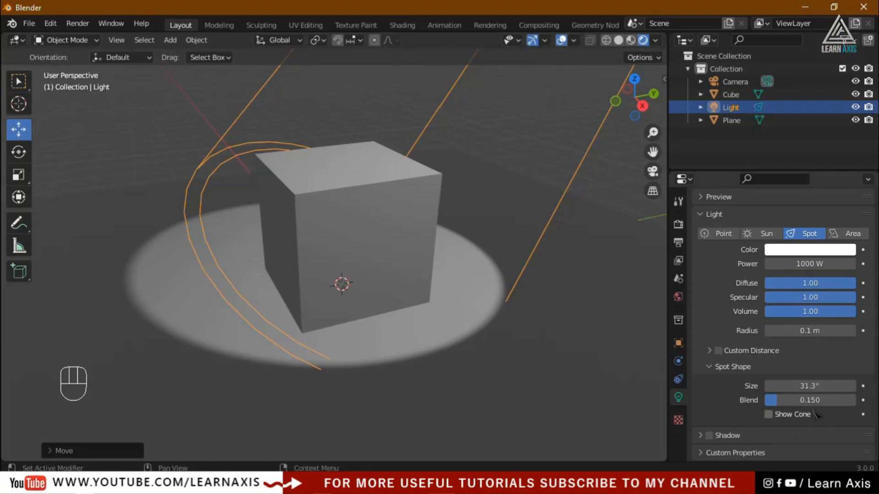
{"action": "left_click_drag", "start_coordinate": [794, 403], "coordinate": [778, 403]}
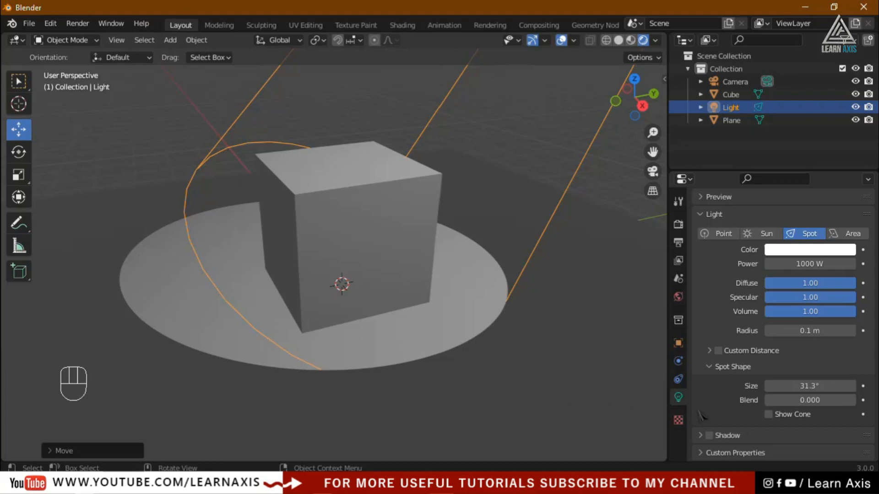
{"action": "left_click_drag", "start_coordinate": [778, 400], "coordinate": [852, 400]}
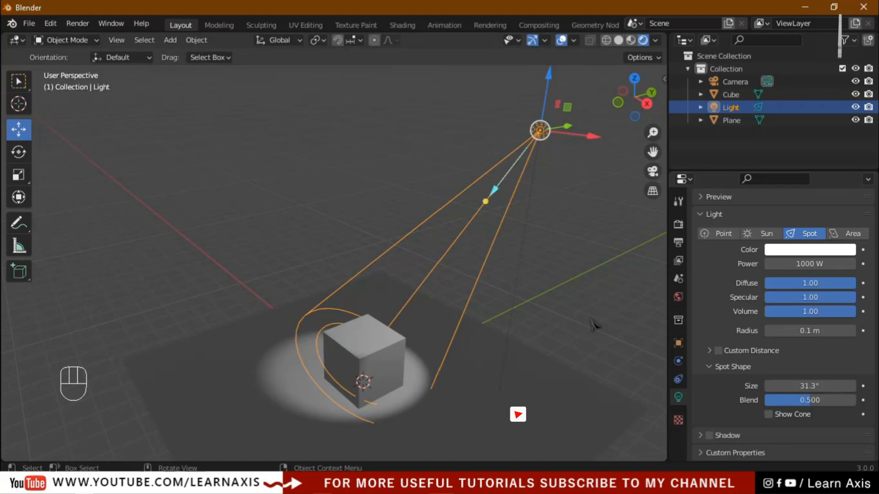
{"action": "left_click", "coordinate": [768, 415]}
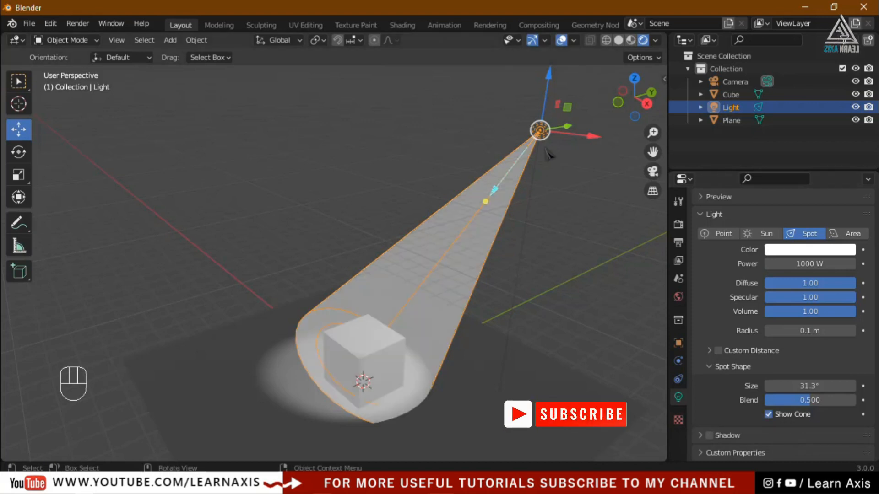
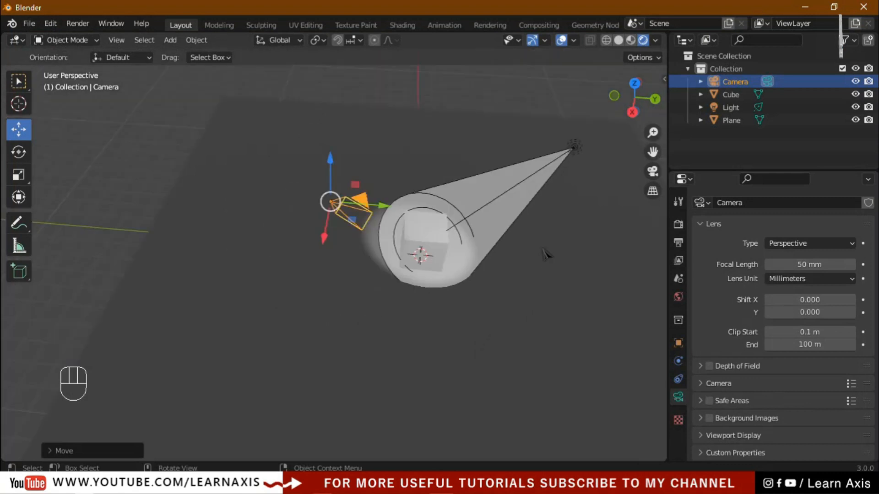
- Select the spot light again and turn off Show Cone
{"action": "left_click", "coordinate": [564, 187]}
{"action": "middle_click_drag", "start_coordinate": [603, 262], "coordinate": [605, 285]}
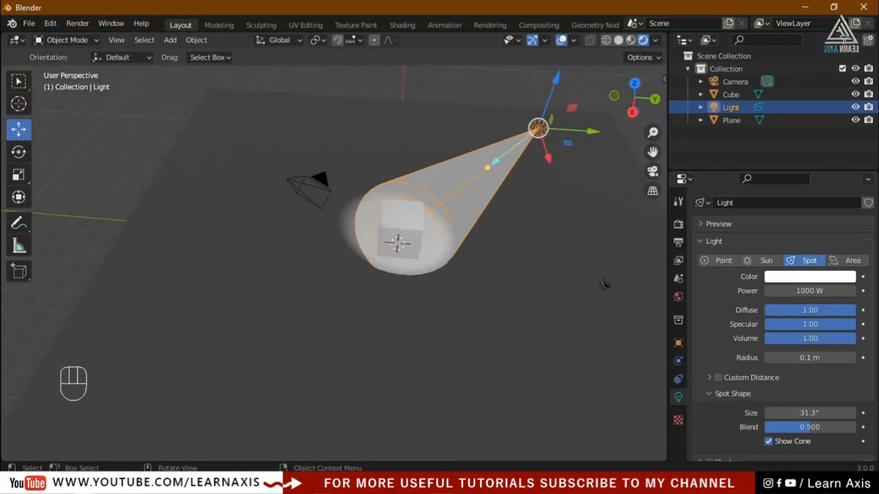
{"action": "scroll", "coordinate": [814, 414], "scroll_direction": "down", "scroll_amount": 1}
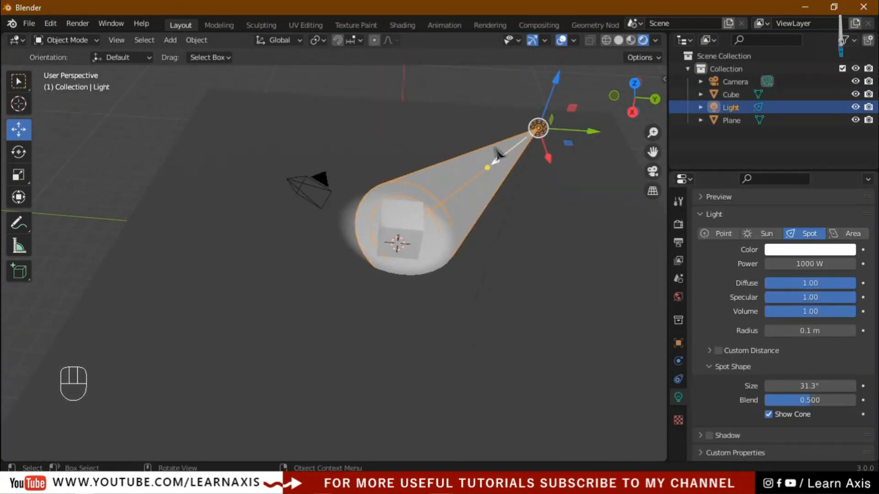
{"action": "left_click", "coordinate": [769, 415]}
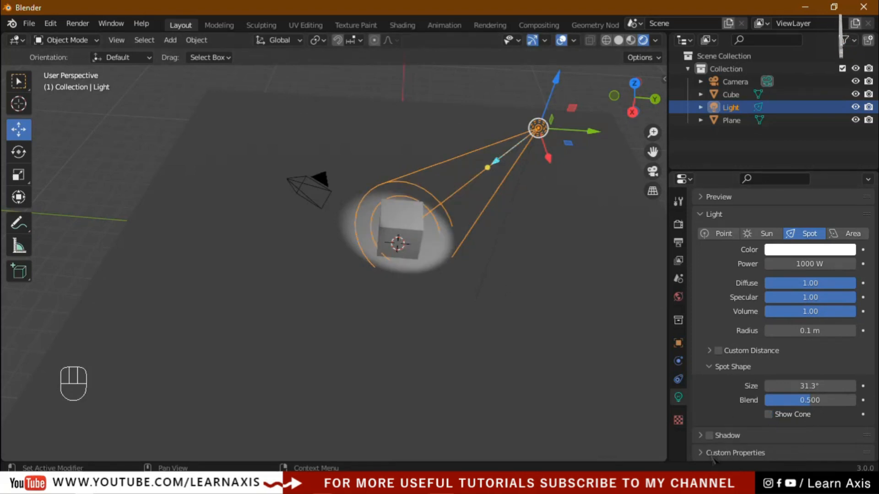
- Turn on the spot light's shadow and look into its custom properties
{"action": "left_click", "coordinate": [709, 436]}
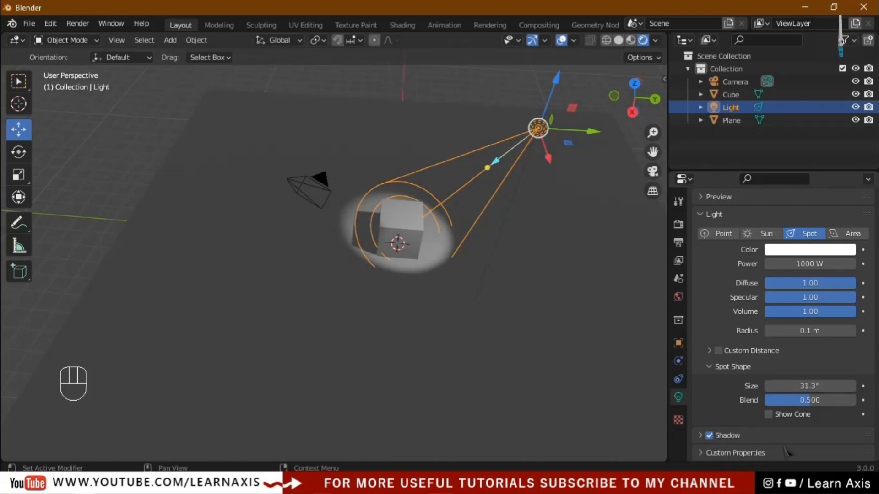
{"action": "left_click", "coordinate": [700, 456]}
{"action": "scroll", "coordinate": [766, 457], "scroll_direction": "down", "scroll_amount": 2}
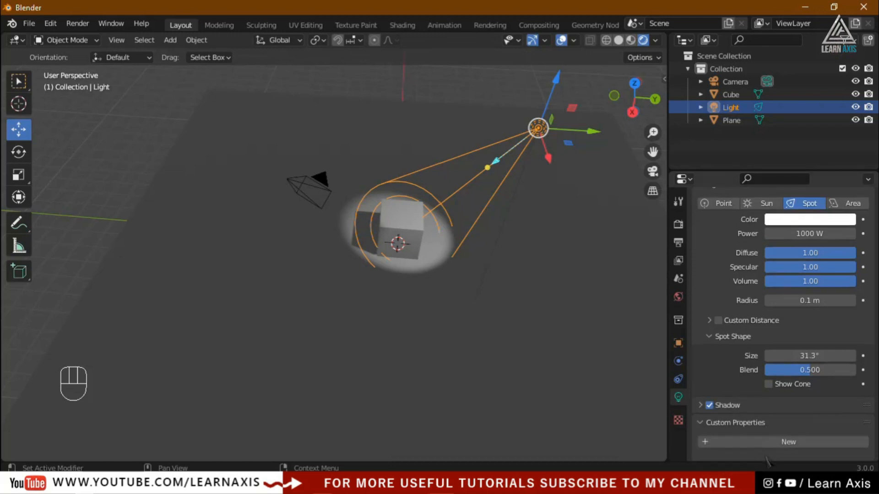
{"action": "left_click", "coordinate": [702, 423]}
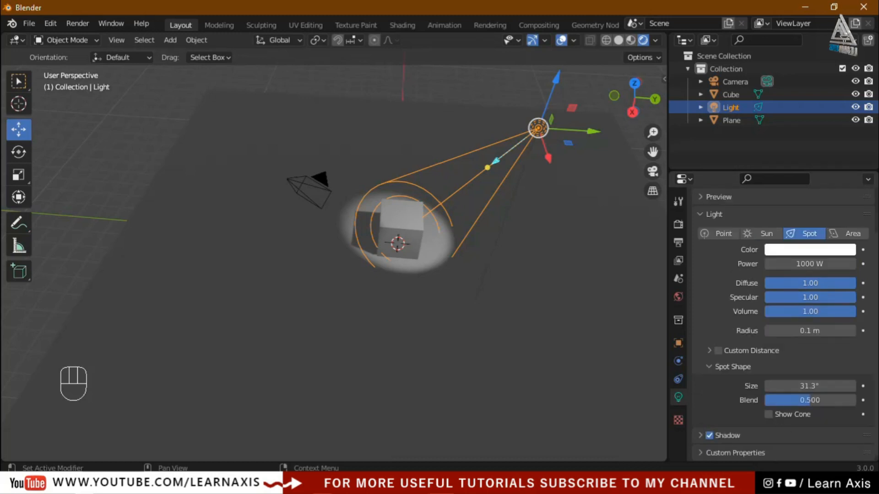
- Compare the Area and Point light types, keep Area, and aim the light at the cube
{"action": "left_click", "coordinate": [853, 234]}
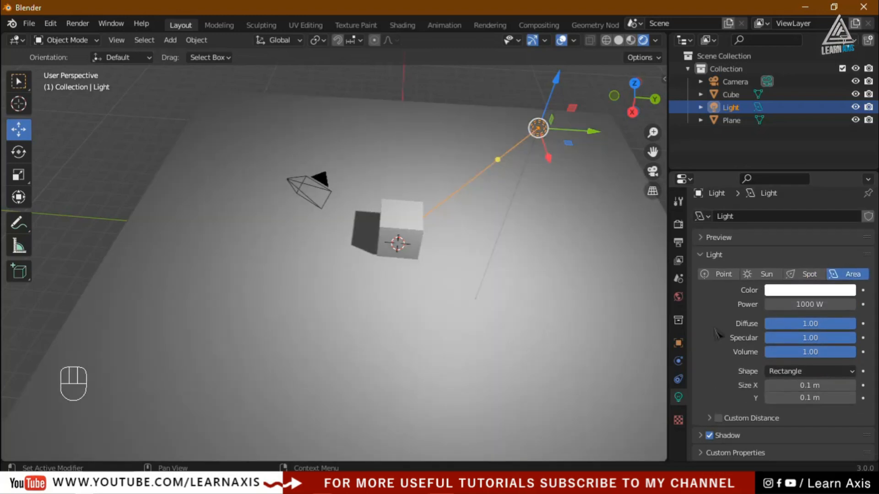
{"action": "left_click", "coordinate": [723, 276]}
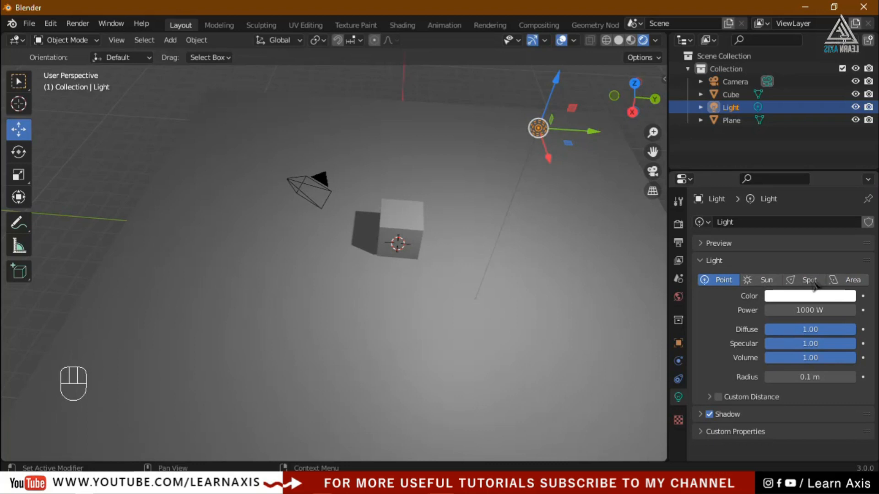
{"action": "left_click", "coordinate": [847, 281]}
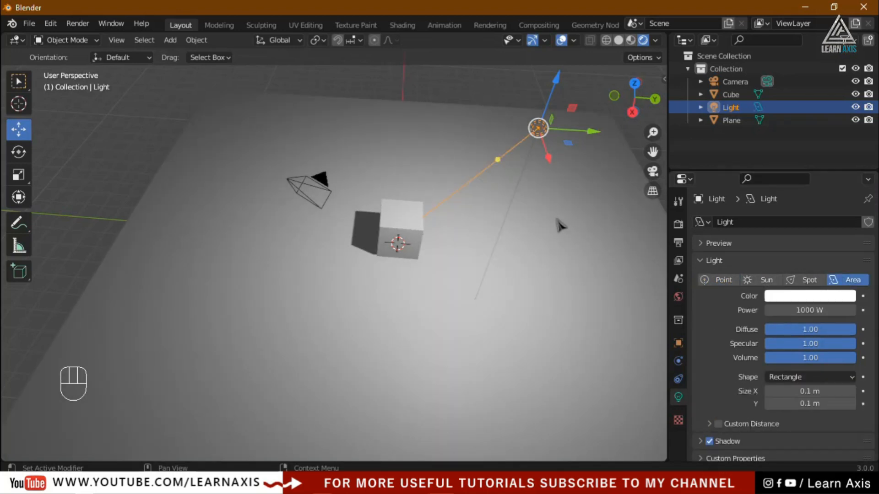
{"action": "left_click_drag", "start_coordinate": [501, 162], "coordinate": [423, 233]}
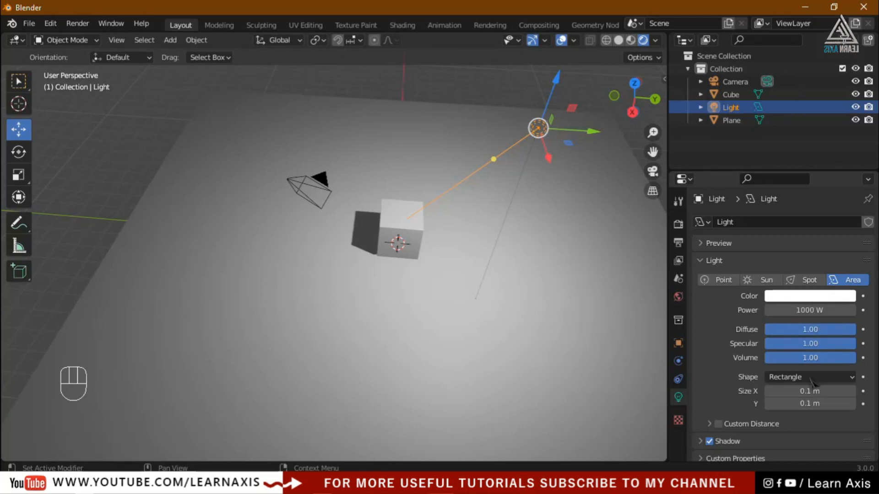
- Set the area light's power to 500 W
{"action": "left_click", "coordinate": [811, 310]}
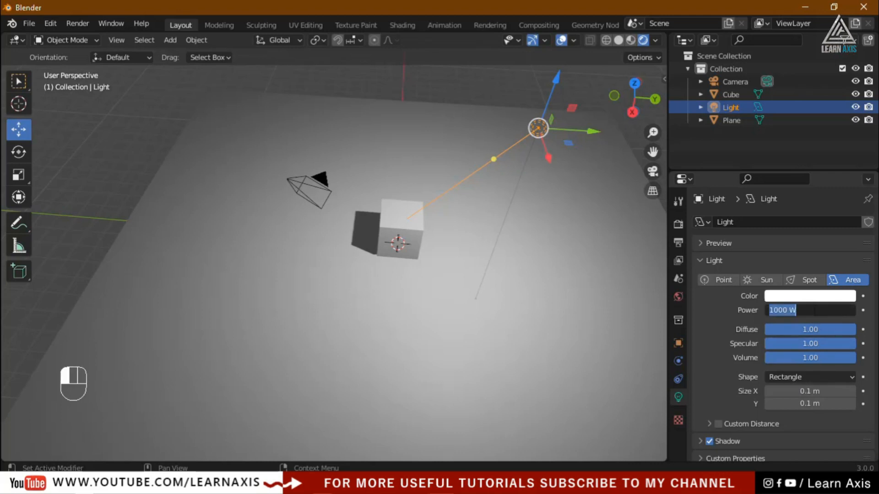
{"action": "type", "text": "500"}
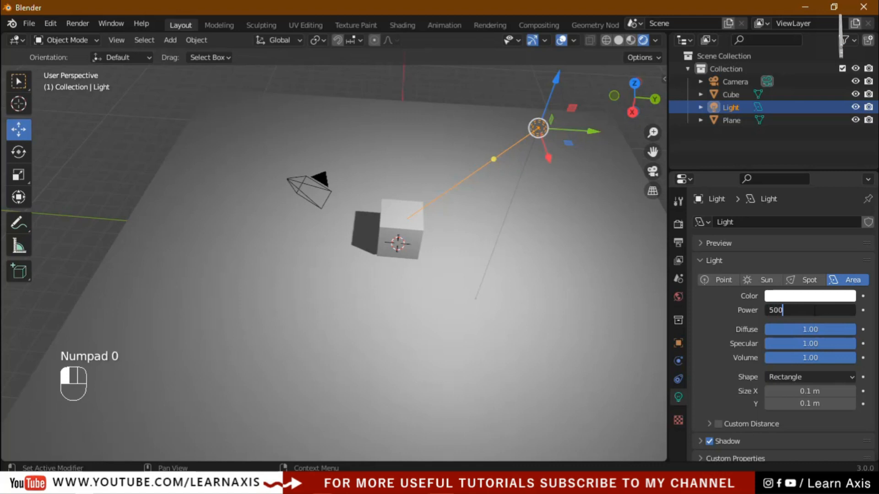
{"action": "key", "text": "Return"}
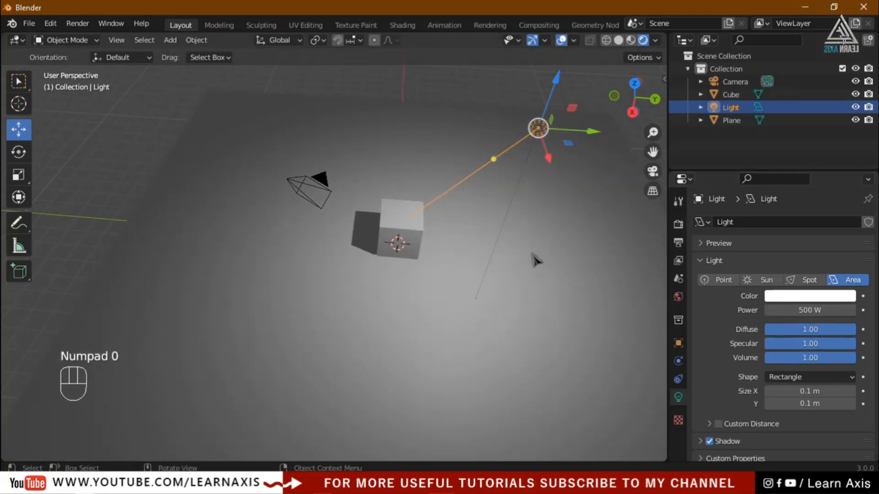
- Try the Square, Rectangle, Disk and Ellipse shapes on the area light
{"action": "left_click", "coordinate": [813, 378]}
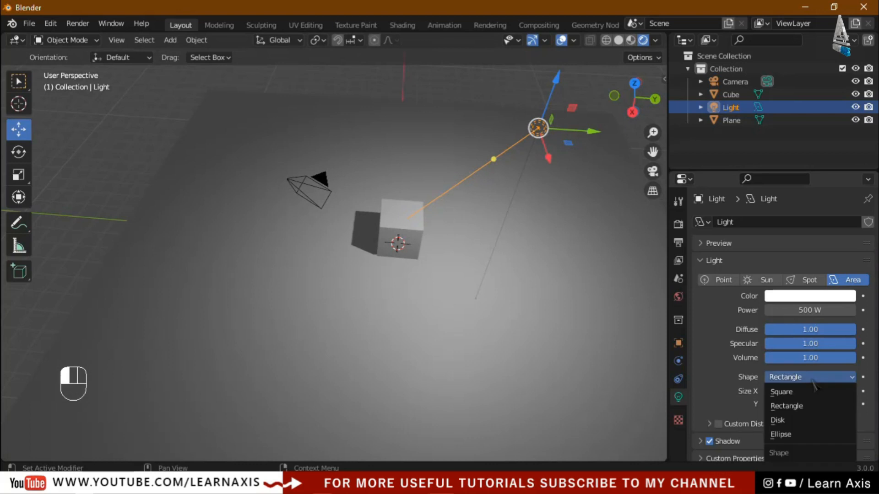
{"action": "left_click", "coordinate": [802, 393]}
{"action": "left_click", "coordinate": [817, 378]}
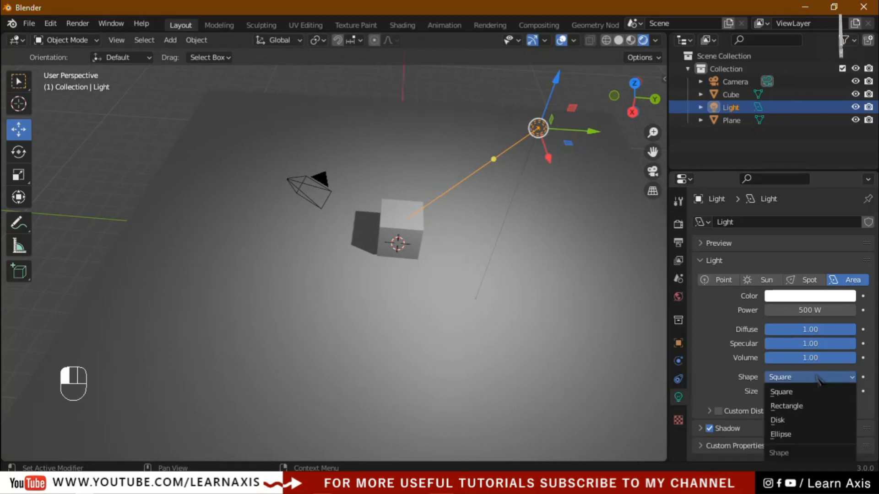
{"action": "left_click", "coordinate": [795, 406]}
{"action": "left_click", "coordinate": [818, 379]}
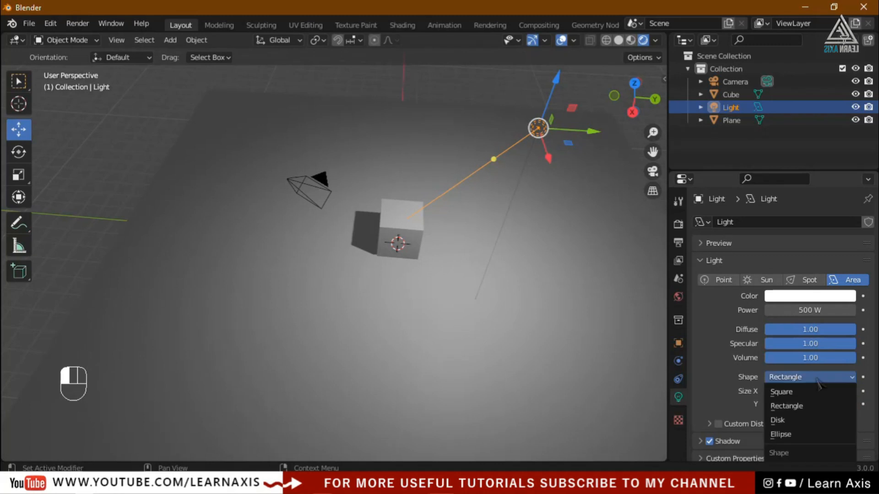
{"action": "left_click", "coordinate": [804, 421]}
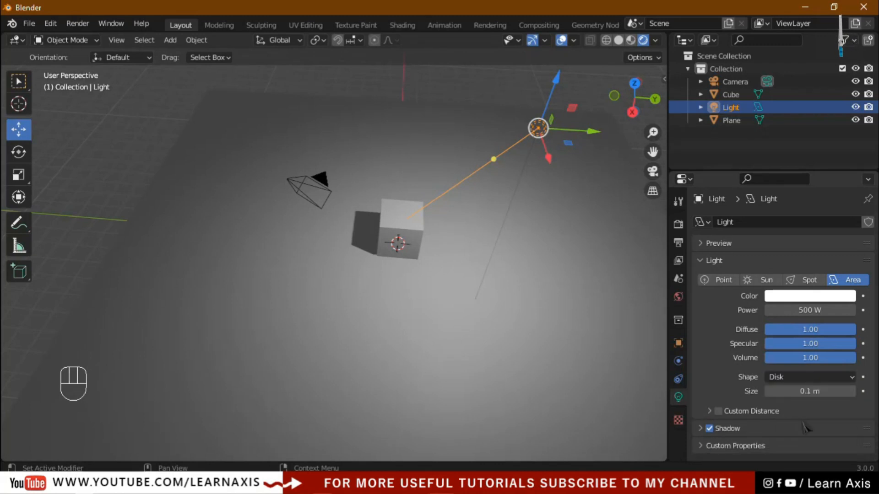
{"action": "left_click", "coordinate": [816, 379]}
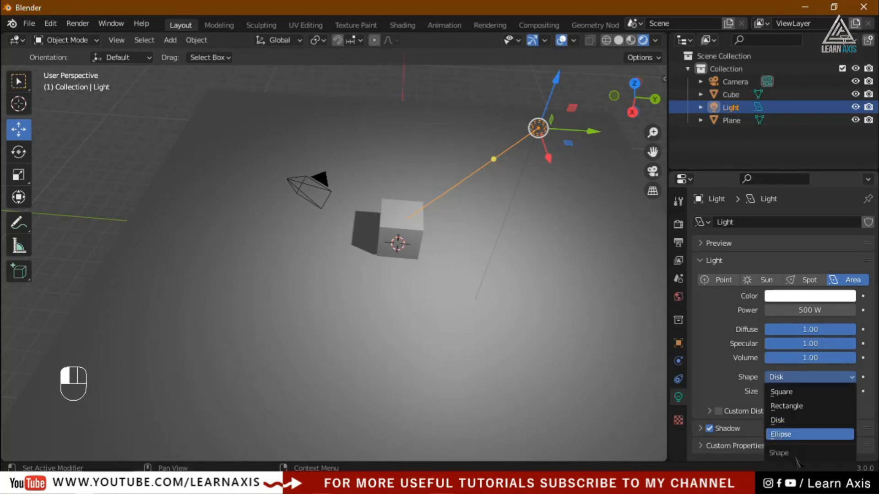
{"action": "left_click", "coordinate": [789, 436]}
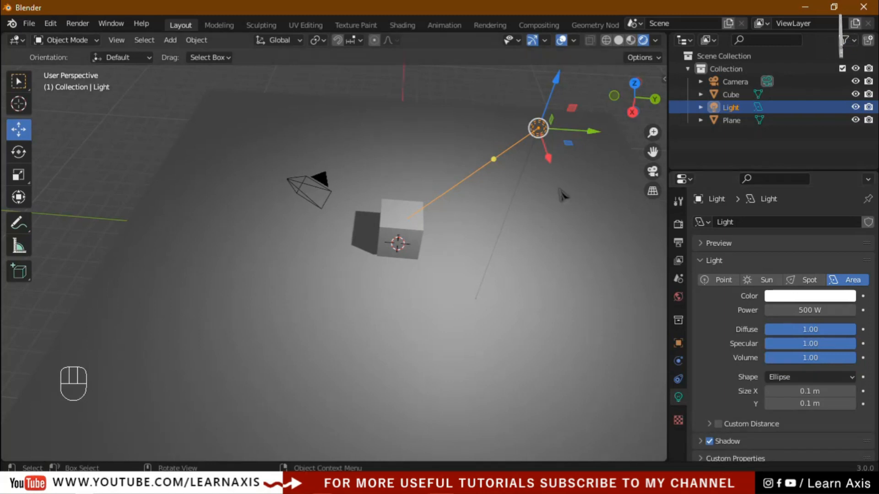
- Lower the area light and shift it slightly towards negative Y, and set its shape to Rectangle
{"action": "left_click_drag", "start_coordinate": [560, 93], "coordinate": [544, 134]}
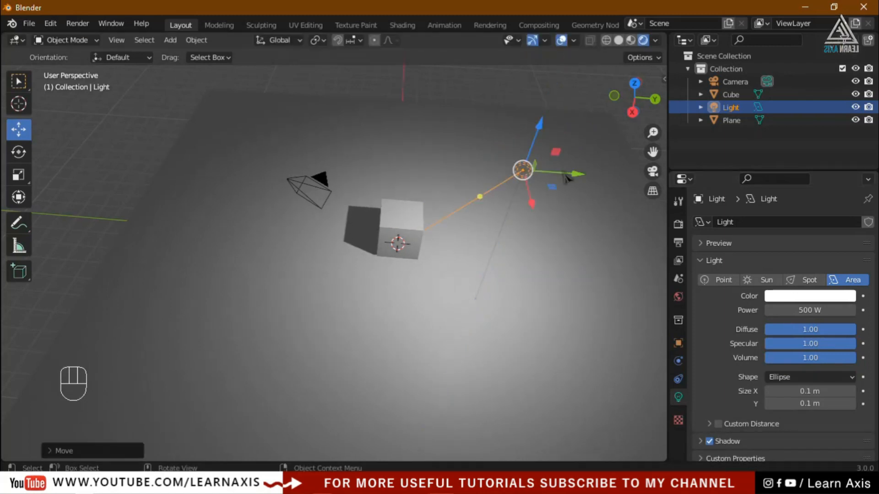
{"action": "mouse_move", "coordinate": [577, 176]}
{"action": "left_mouse_down"}
{"action": "mouse_move", "coordinate": [550, 173]}
{"action": "mouse_move", "coordinate": [563, 175]}
{"action": "left_mouse_up"}
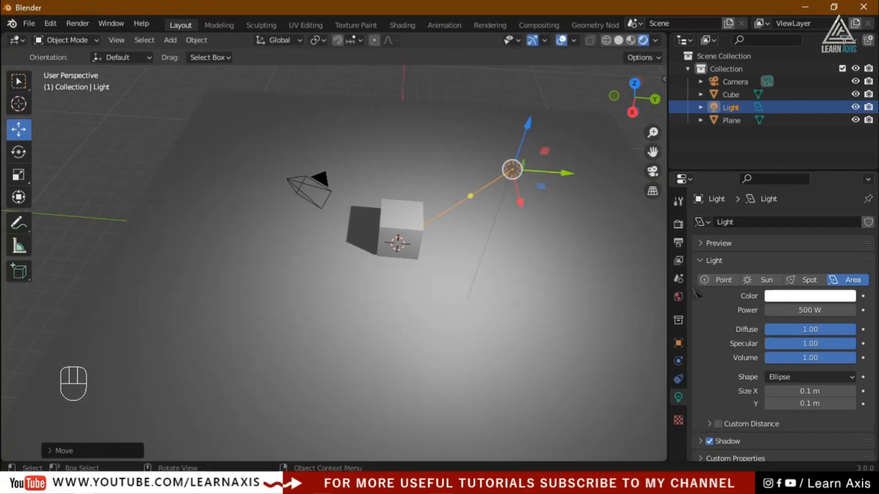
{"action": "left_click", "coordinate": [799, 377]}
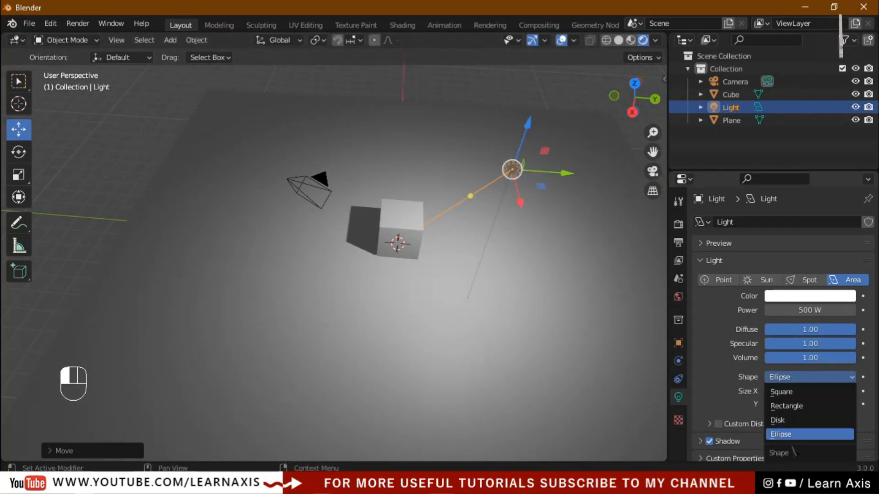
{"action": "left_click", "coordinate": [798, 406]}
- Try a Size X of about 0.61 m on the area light, and set it back to 0.1 m
{"action": "middle_click_drag", "start_coordinate": [392, 344], "coordinate": [454, 343]}
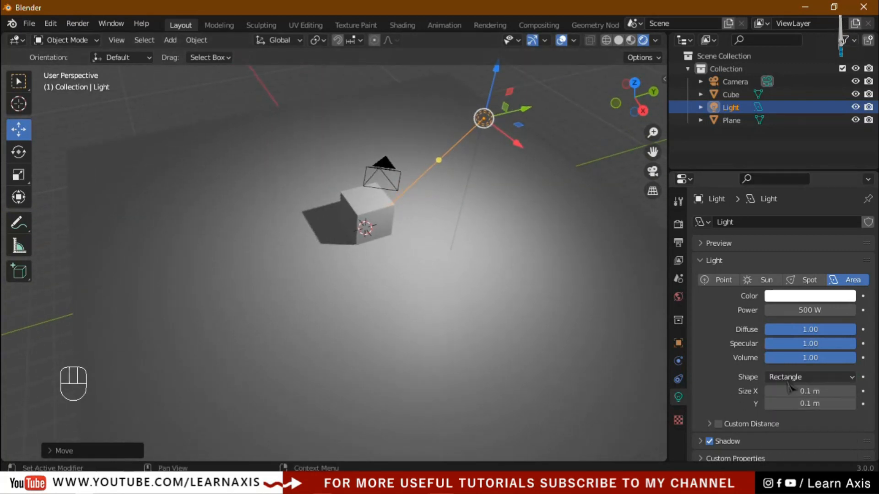
{"action": "left_click_drag", "start_coordinate": [807, 391], "coordinate": [821, 391]}
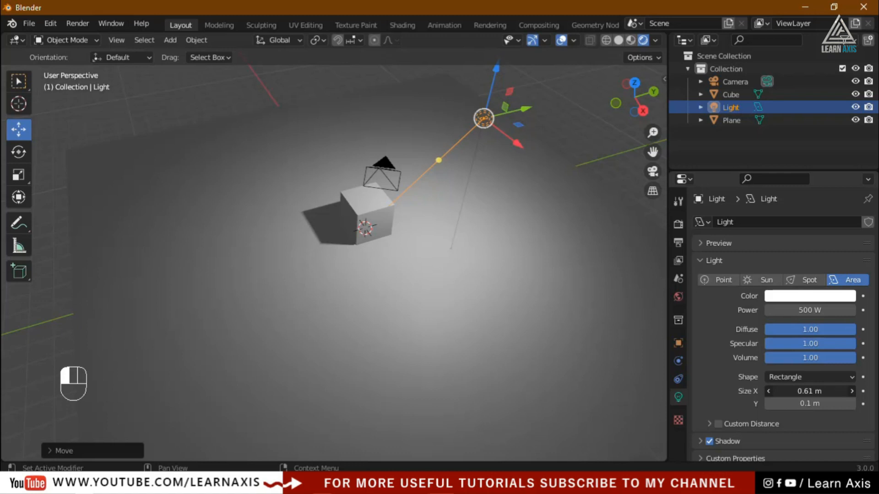
{"action": "left_click", "coordinate": [820, 391]}
{"action": "type", "text": "0"}
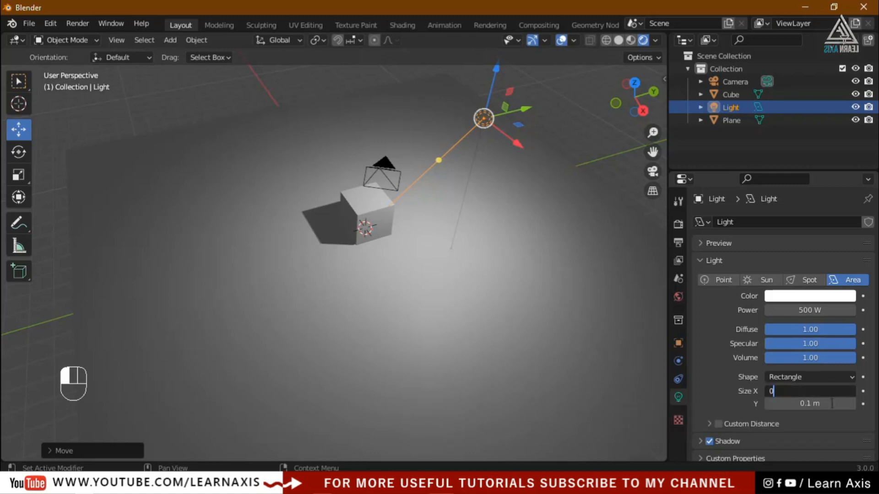
{"action": "type", "text": ".1"}
{"action": "key", "text": "Return"}
- Duplicate the area light and position the copy on the opposite side of the cube, aimed at the cube
{"action": "middle_click_drag", "start_coordinate": [275, 261], "coordinate": [300, 209]}
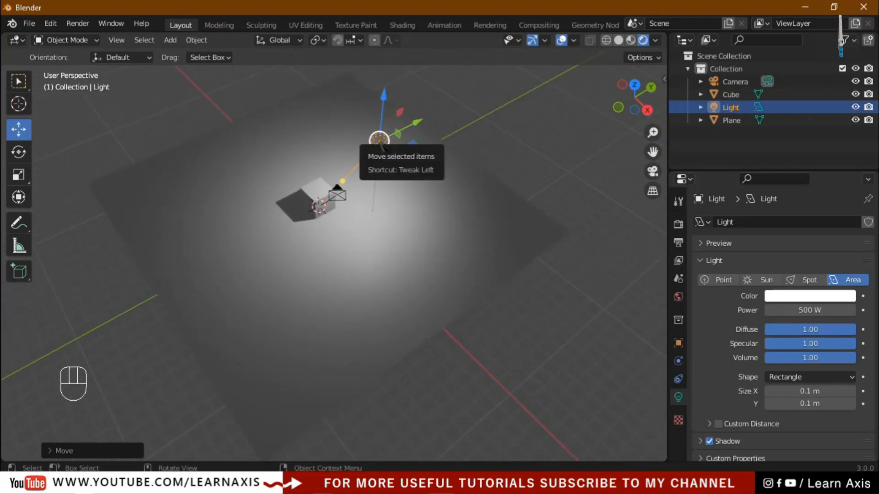
{"action": "key", "text": "shift+d"}
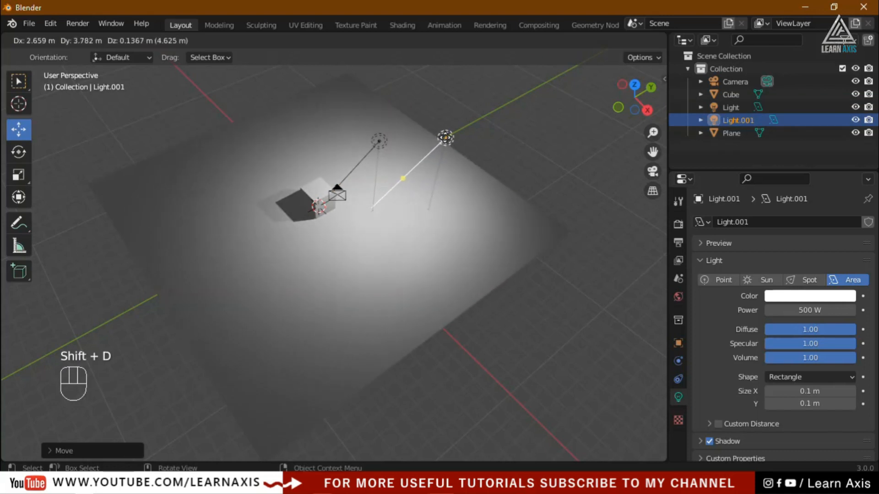
{"action": "right_click", "coordinate": [450, 143]}
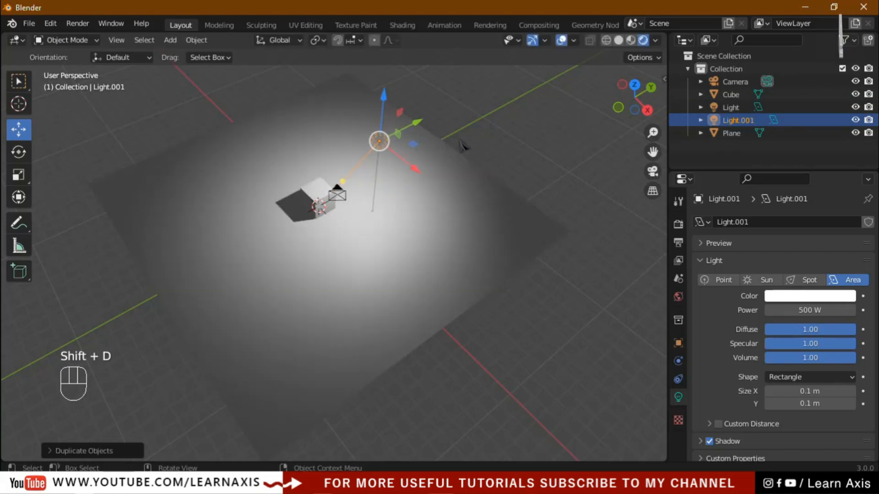
{"action": "left_click_drag", "start_coordinate": [410, 124], "coordinate": [359, 174]}
{"action": "left_click_drag", "start_coordinate": [347, 214], "coordinate": [268, 186]}
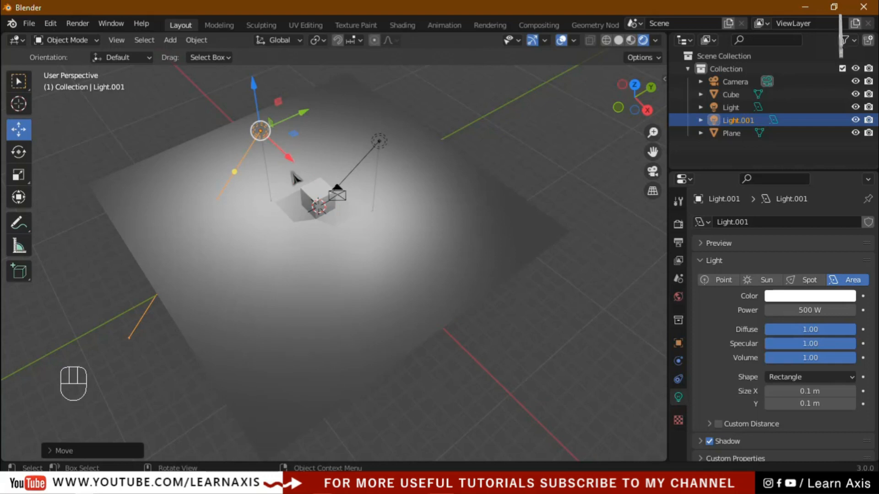
{"action": "left_click_drag", "start_coordinate": [302, 113], "coordinate": [279, 119]}
{"action": "left_click_drag", "start_coordinate": [217, 180], "coordinate": [305, 184]}
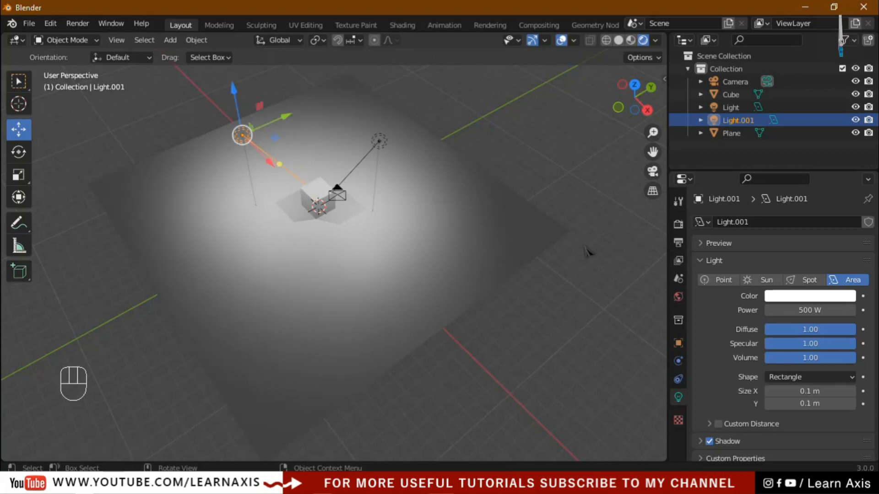
- Color the duplicated area light red and the original area light blue
{"action": "left_click", "coordinate": [799, 297]}
{"action": "left_click_drag", "start_coordinate": [788, 218], "coordinate": [786, 219]}
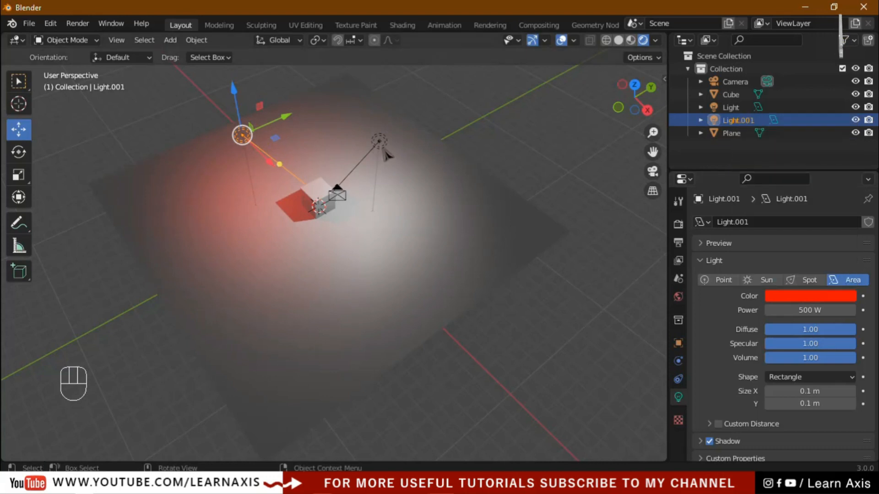
{"action": "left_click", "coordinate": [380, 142]}
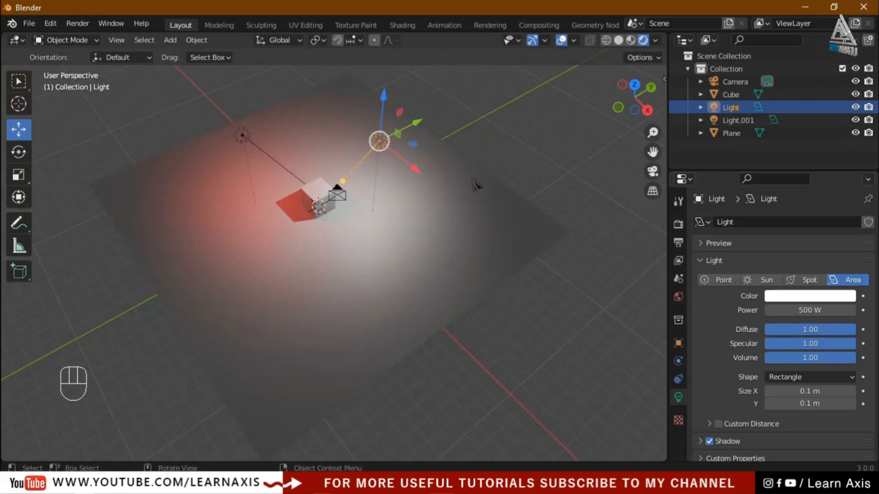
{"action": "left_click", "coordinate": [808, 297]}
{"action": "left_click_drag", "start_coordinate": [808, 173], "coordinate": [828, 146]}
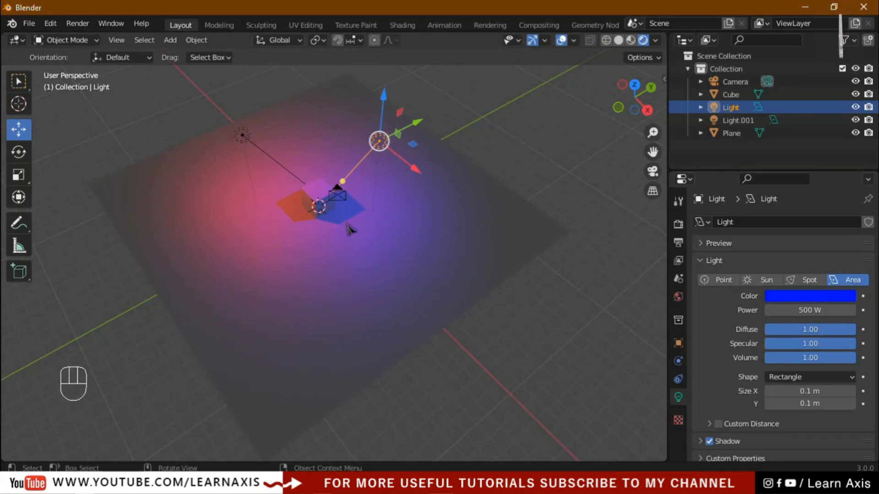
- Turn off the shadow for both the blue and the red area light
{"action": "left_click", "coordinate": [709, 441]}
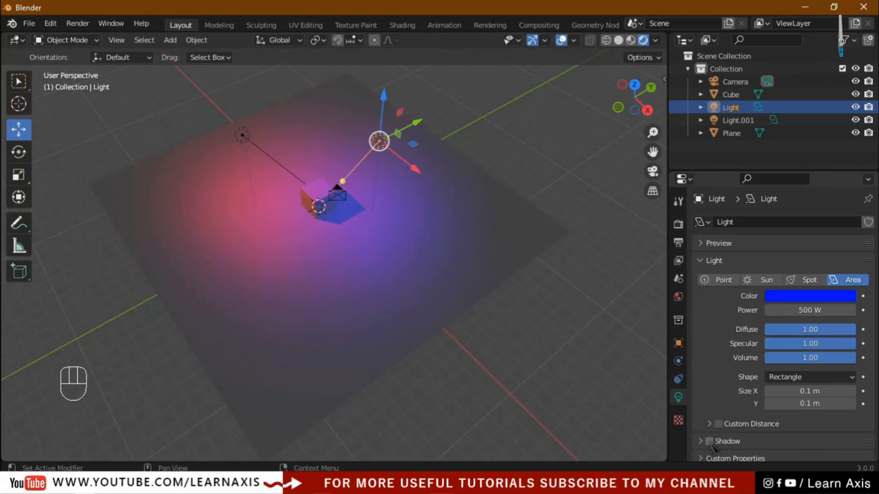
{"action": "left_click", "coordinate": [369, 298]}
{"action": "middle_click_drag", "start_coordinate": [364, 293], "coordinate": [253, 240]}
{"action": "left_click", "coordinate": [207, 191]}
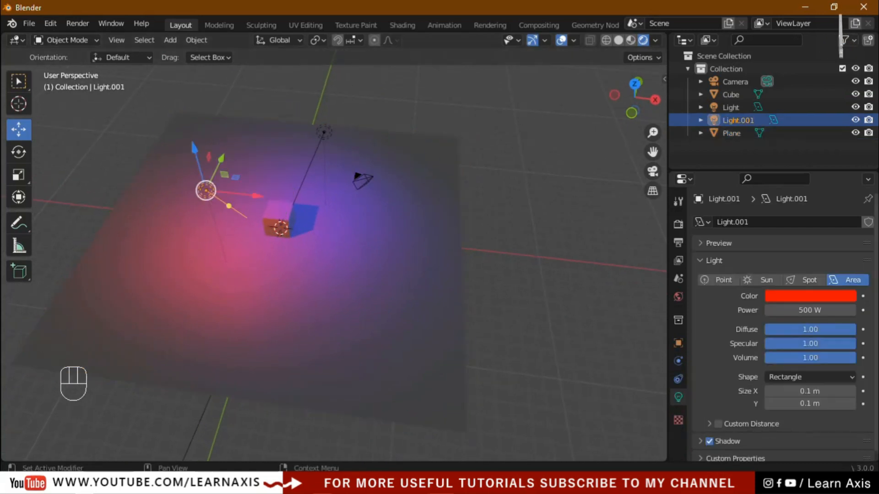
{"action": "left_click", "coordinate": [709, 442]}
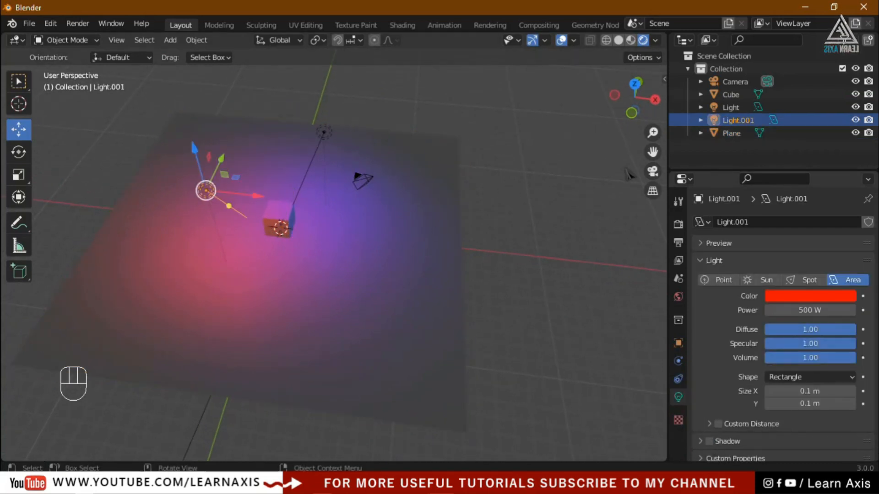
- View the scene through the camera and examine the red and blue lighting on the cube
{"action": "left_click", "coordinate": [653, 172]}
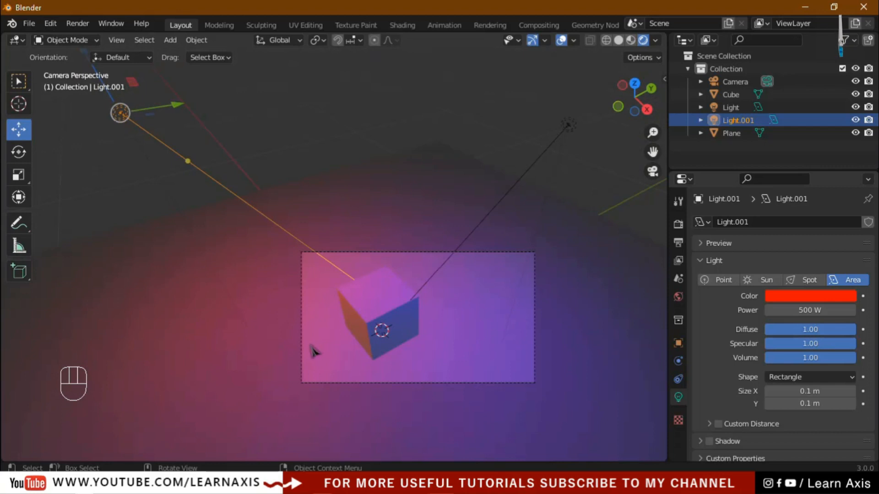
{"action": "scroll", "coordinate": [406, 381], "scroll_direction": "up", "scroll_amount": 3}
{"action": "scroll", "coordinate": [410, 379], "scroll_direction": "up", "scroll_amount": 1}
{"action": "scroll", "coordinate": [412, 376], "scroll_direction": "down", "scroll_amount": 5}
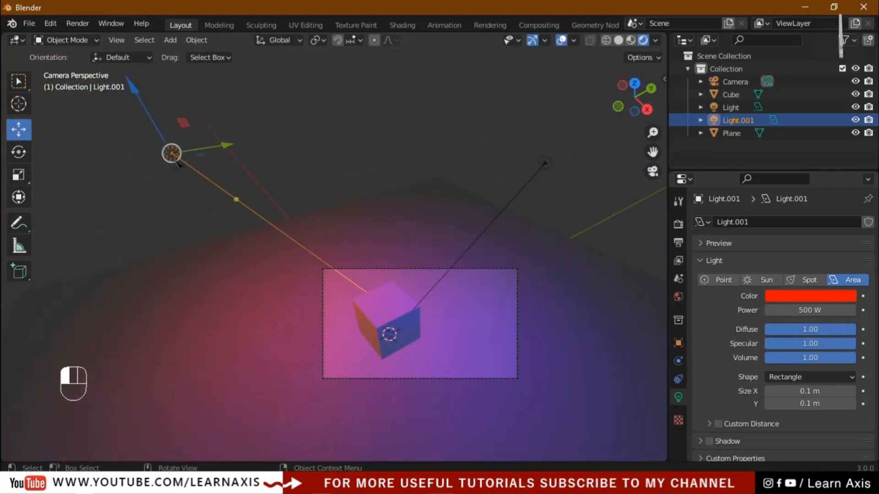
- Set the power of the red area light to 100 W
{"action": "left_click", "coordinate": [597, 220]}
{"action": "left_click", "coordinate": [170, 157]}
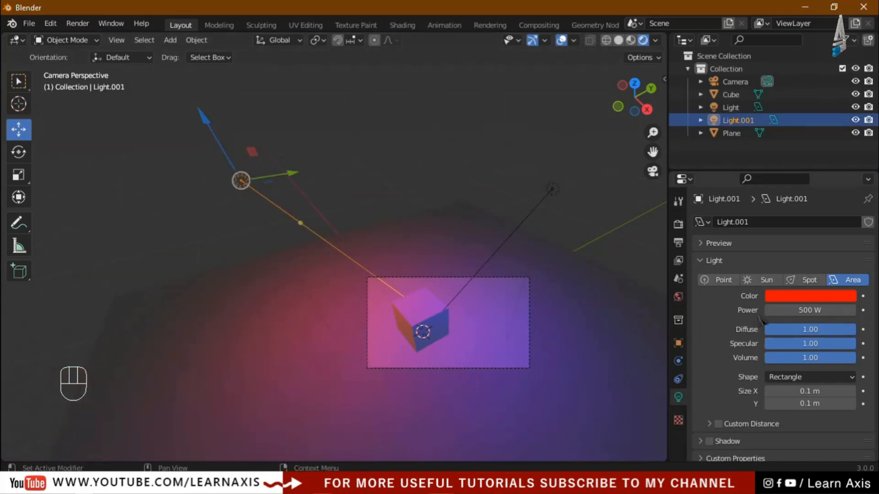
{"action": "left_click", "coordinate": [816, 310]}
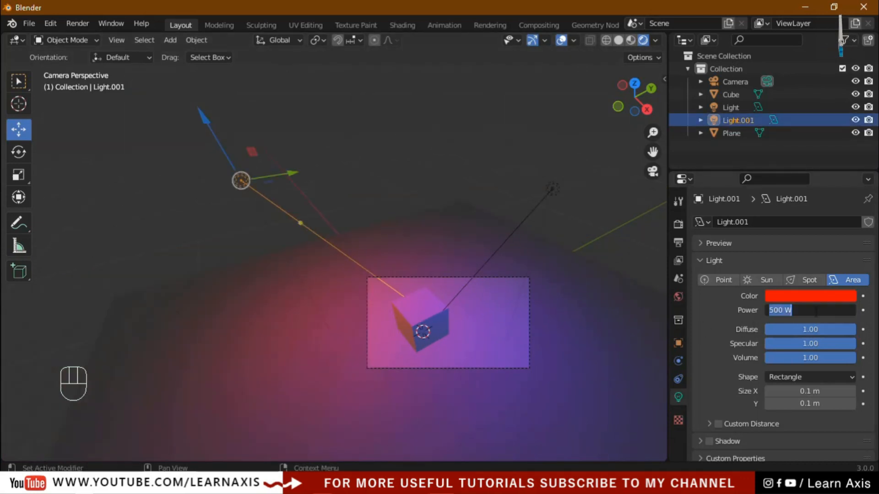
{"action": "type", "text": "100"}
{"action": "key", "text": "Return"}
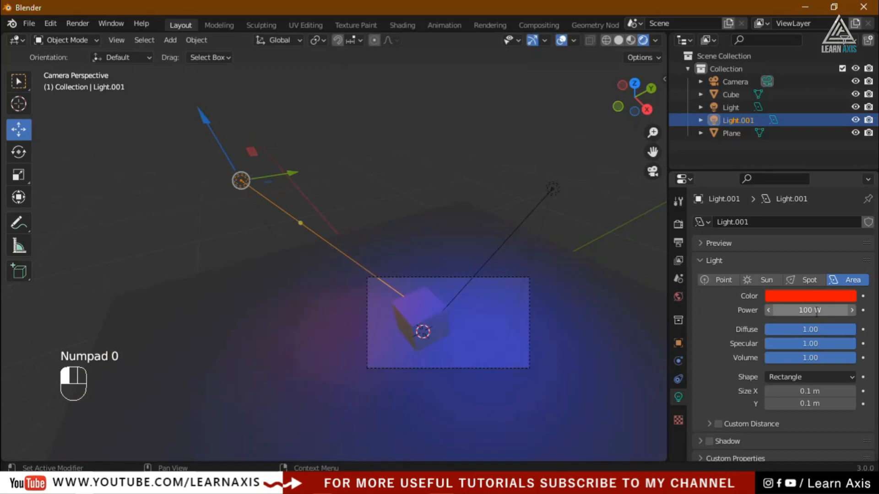
- Set the power of the blue area light to 100 W
{"action": "left_click", "coordinate": [553, 190]}
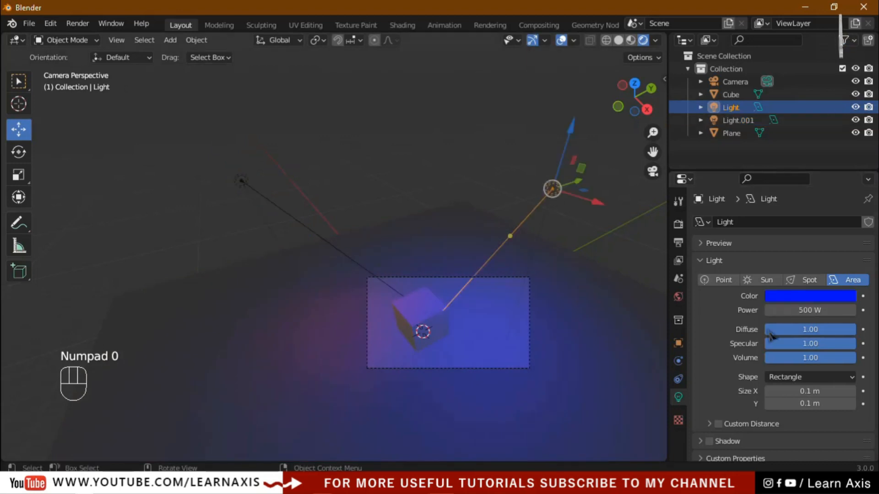
{"action": "left_click", "coordinate": [791, 310]}
{"action": "type", "text": "100"}
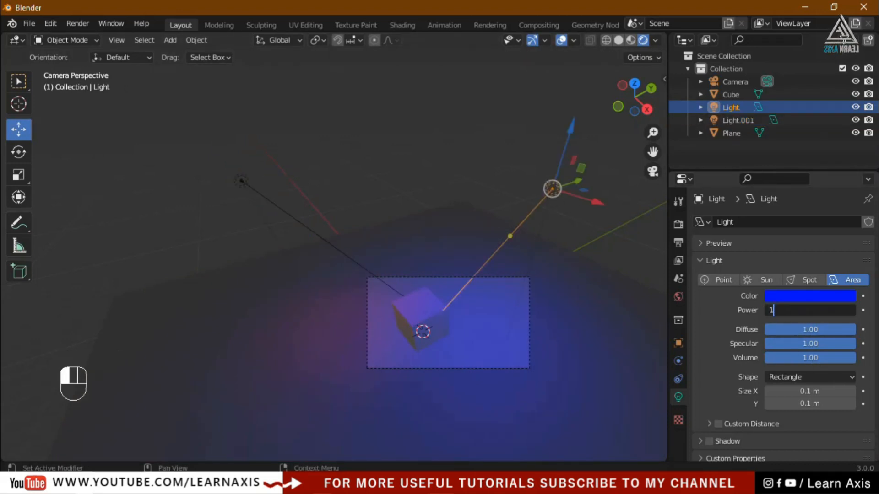
{"action": "key", "text": "Return"}
- Render the camera view as an image, examine the red and blue lighting on the cube, and close the render
{"action": "scroll", "coordinate": [569, 298], "scroll_direction": "up", "scroll_amount": 5}
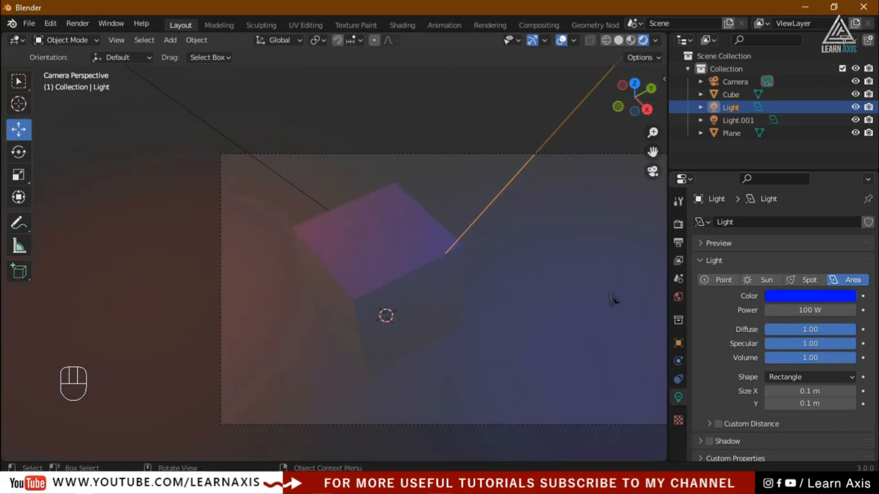
{"action": "scroll", "coordinate": [612, 300], "scroll_direction": "down", "scroll_amount": 2}
{"action": "left_click", "coordinate": [78, 23]}
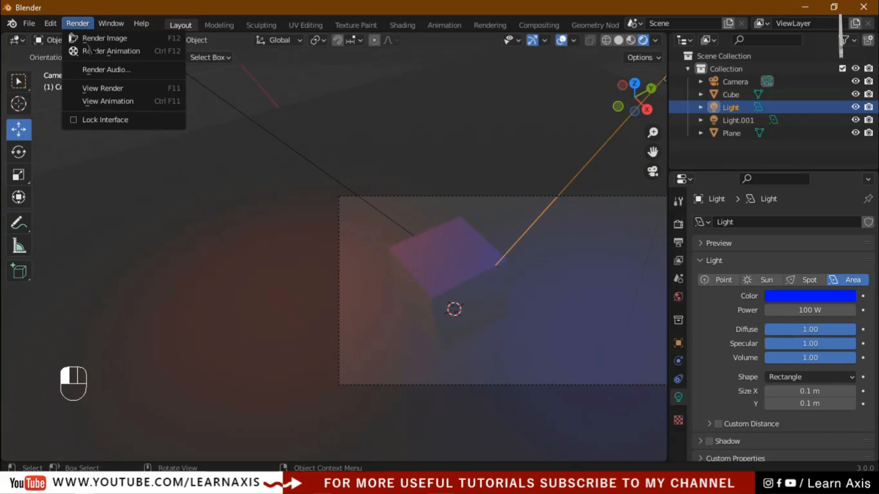
{"action": "left_click", "coordinate": [100, 36]}
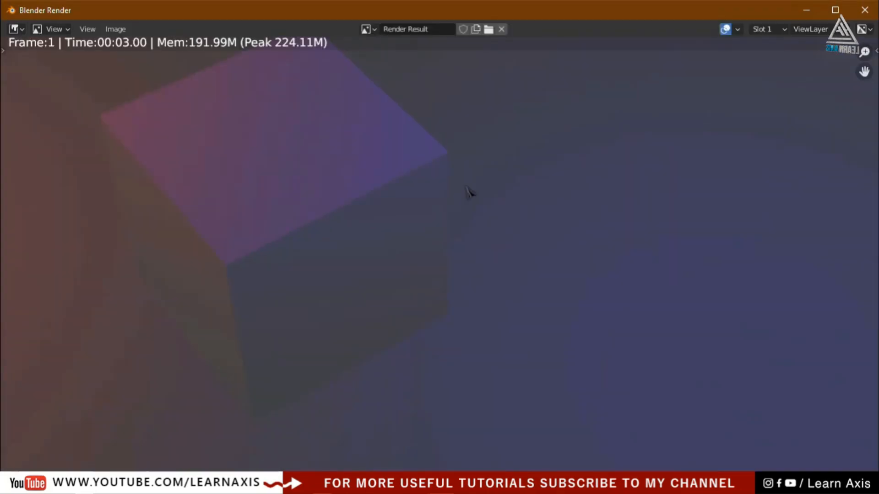
{"action": "scroll", "coordinate": [468, 190], "scroll_direction": "down", "scroll_amount": 6}
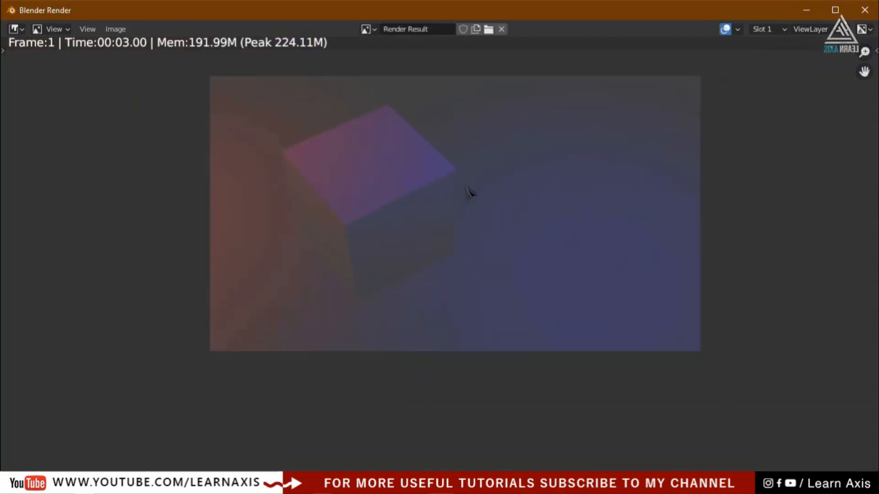
{"action": "scroll", "coordinate": [389, 246], "scroll_direction": "up", "scroll_amount": 2}
{"action": "middle_click_drag", "start_coordinate": [593, 291], "coordinate": [494, 287]}
{"action": "scroll", "coordinate": [283, 250], "scroll_direction": "up", "scroll_amount": 1}
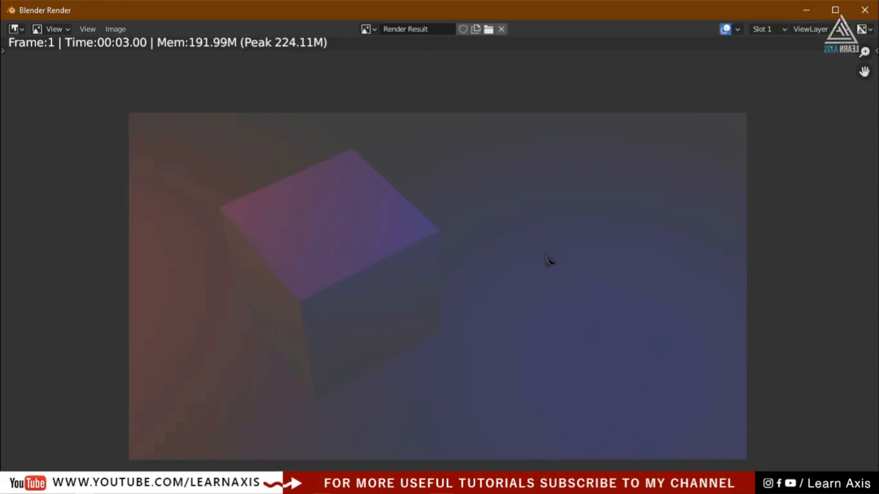
{"action": "left_click", "coordinate": [865, 10]}
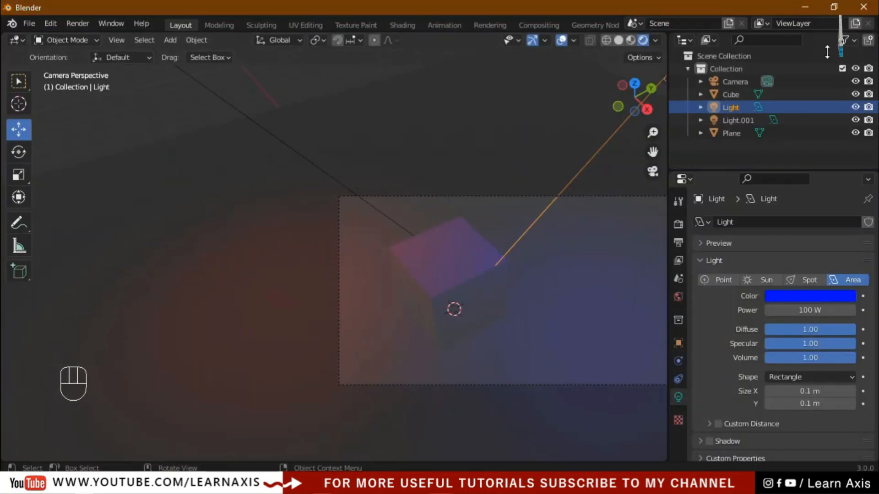
- Leave the camera view and change the blue area light to a Point light
{"action": "left_click_drag", "start_coordinate": [653, 151], "coordinate": [438, 138]}
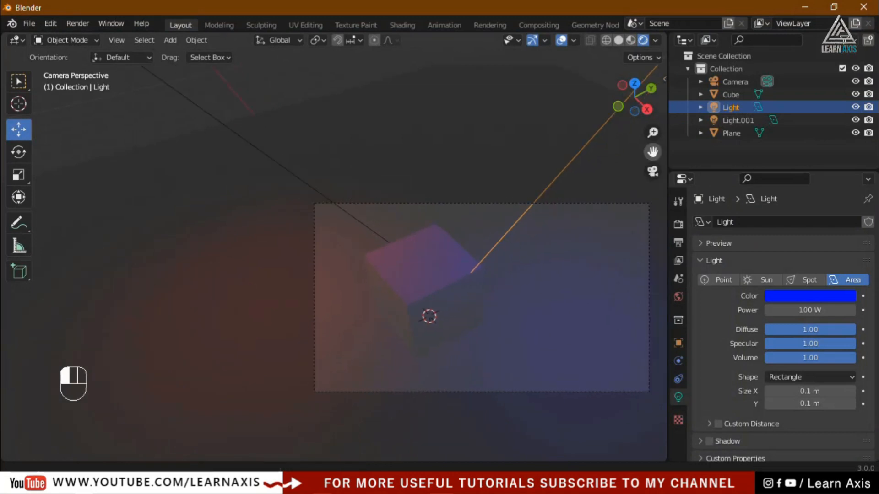
{"action": "scroll", "coordinate": [514, 215], "scroll_direction": "down", "scroll_amount": 3}
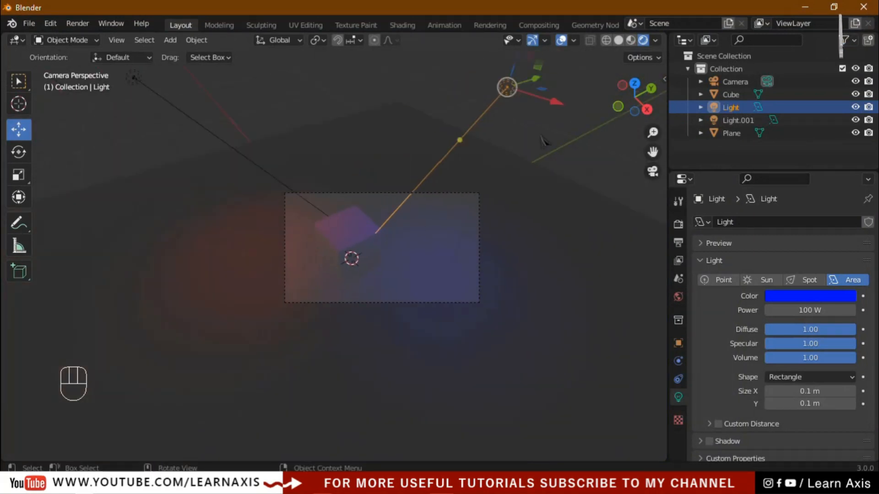
{"action": "scroll", "coordinate": [544, 141], "scroll_direction": "down", "scroll_amount": 3}
{"action": "middle_click_drag", "start_coordinate": [550, 210], "coordinate": [458, 238]}
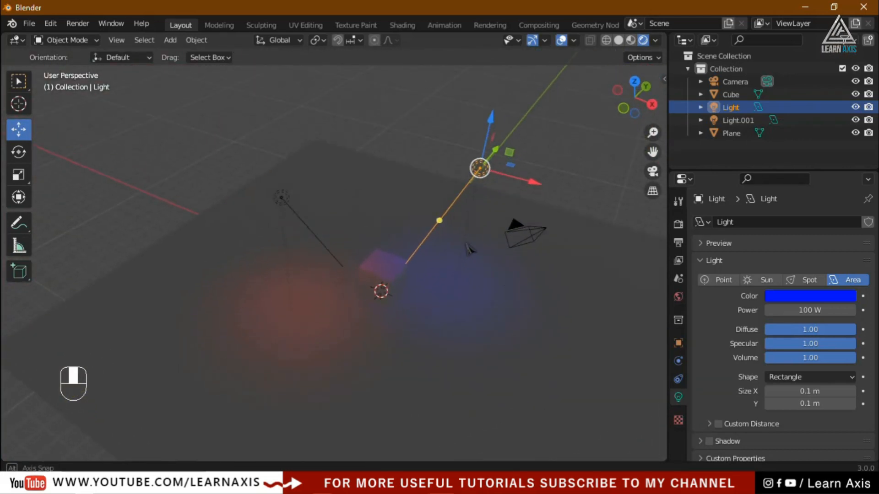
{"action": "left_click", "coordinate": [718, 280]}
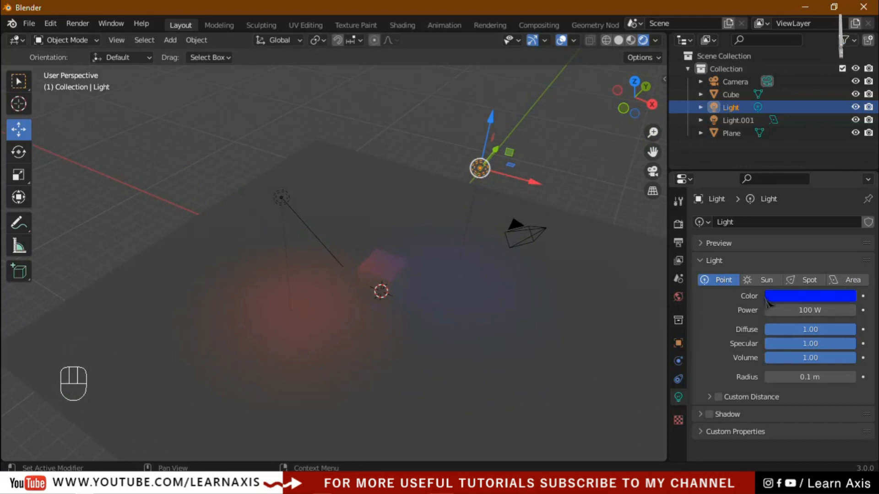